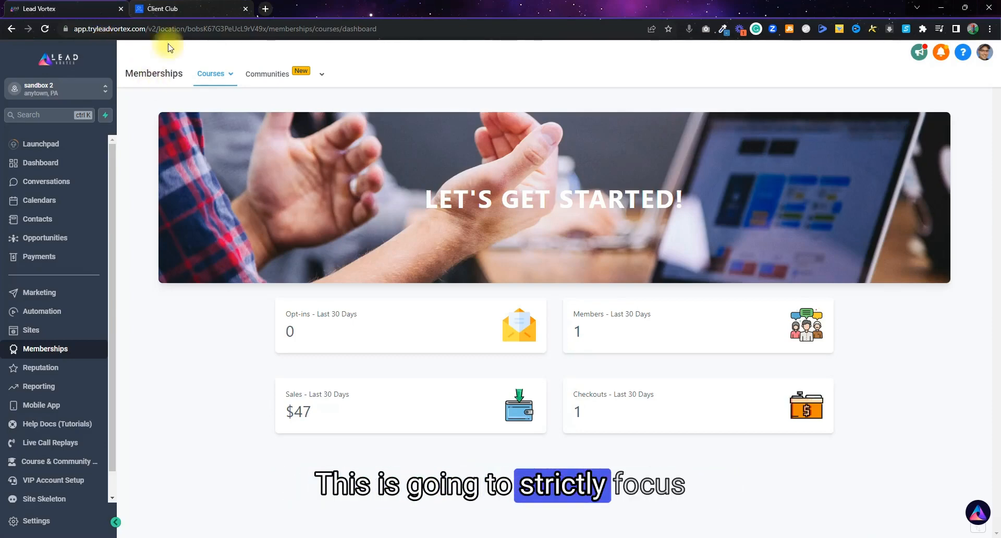
- View the client portal's course library and its login page before any branding changes
{"action": "left_click", "coordinate": [187, 8]}
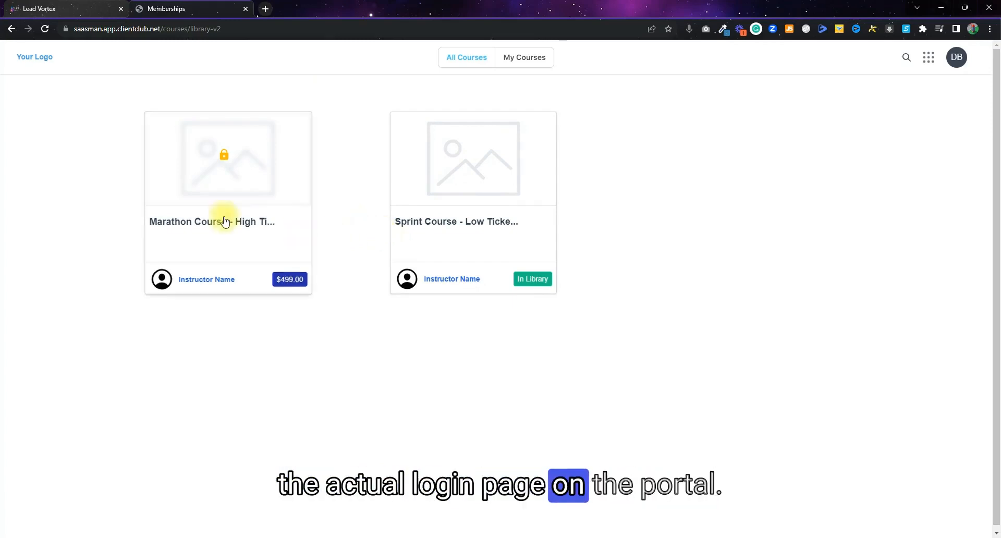
{"action": "left_click", "coordinate": [42, 58]}
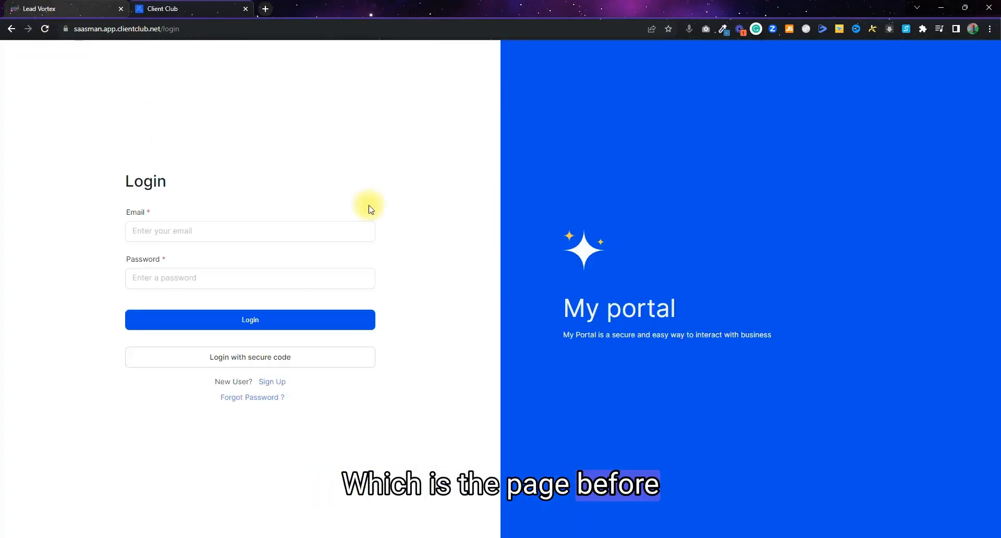
{"action": "left_click", "coordinate": [101, 7]}
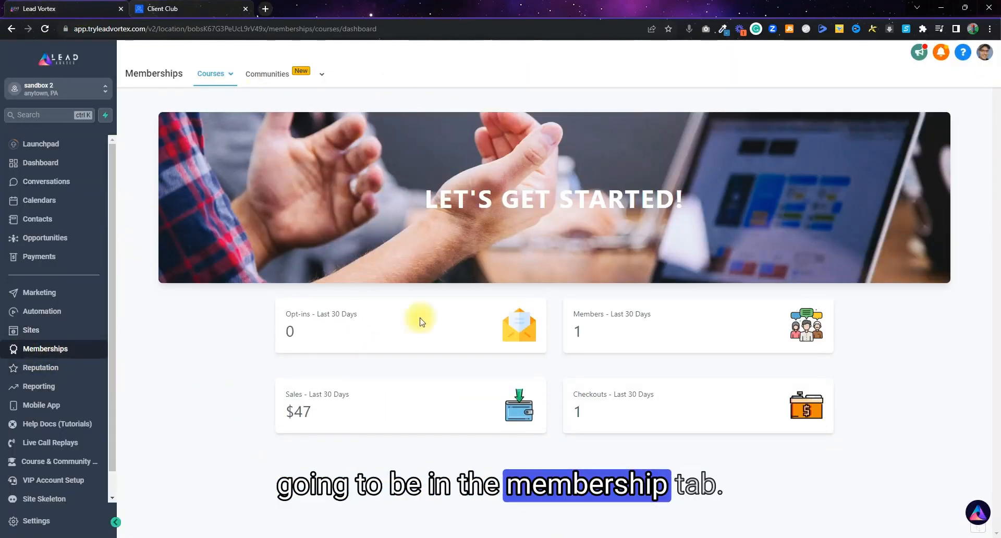
- Open the client portal's Branding settings in the Sites area of Lead Vortex
{"action": "left_click", "coordinate": [31, 330]}
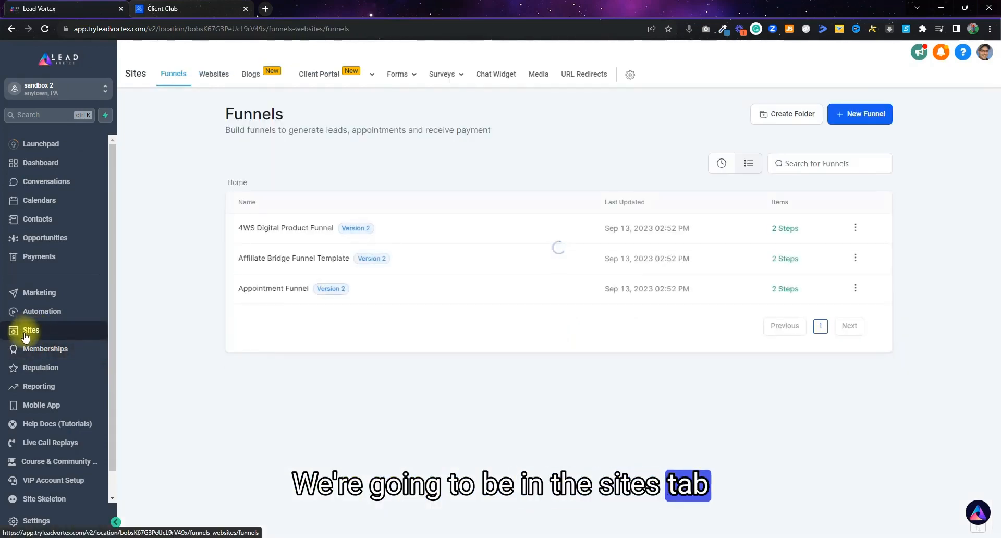
{"action": "mouse_move", "coordinate": [306, 73]}
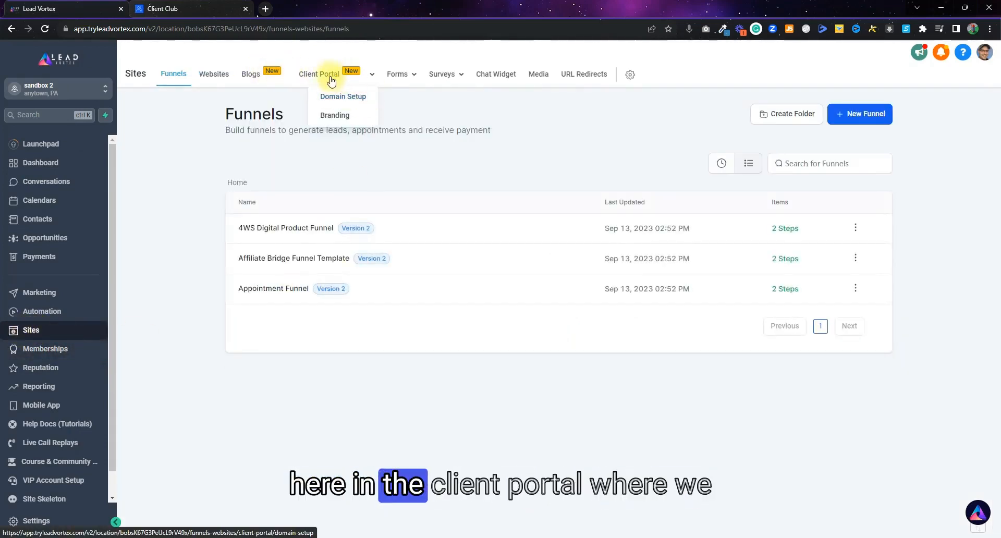
{"action": "left_click", "coordinate": [340, 120]}
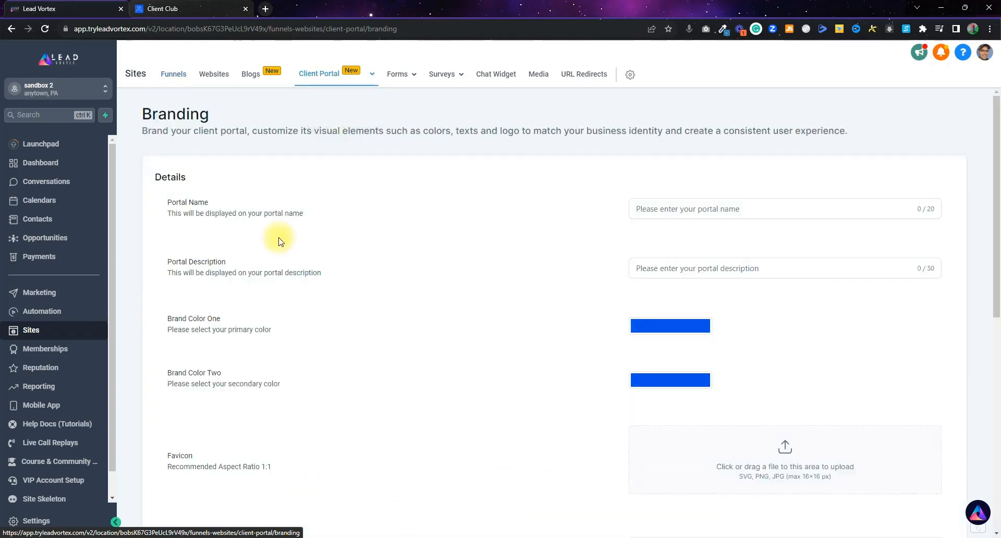
- Set the portal name to "Portal Name (Branded"
{"action": "left_click", "coordinate": [647, 207]}
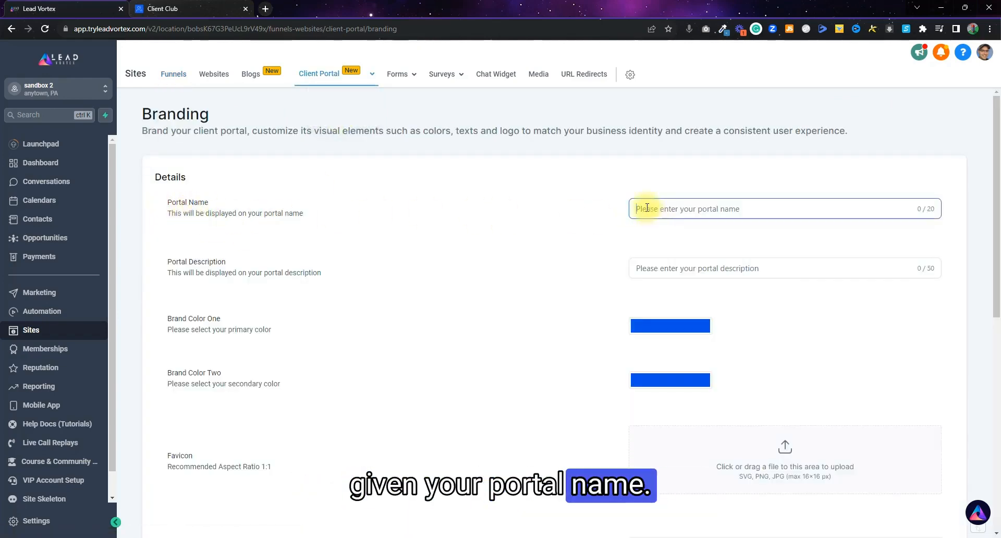
{"action": "type", "text": "Portal Name (Branded"}
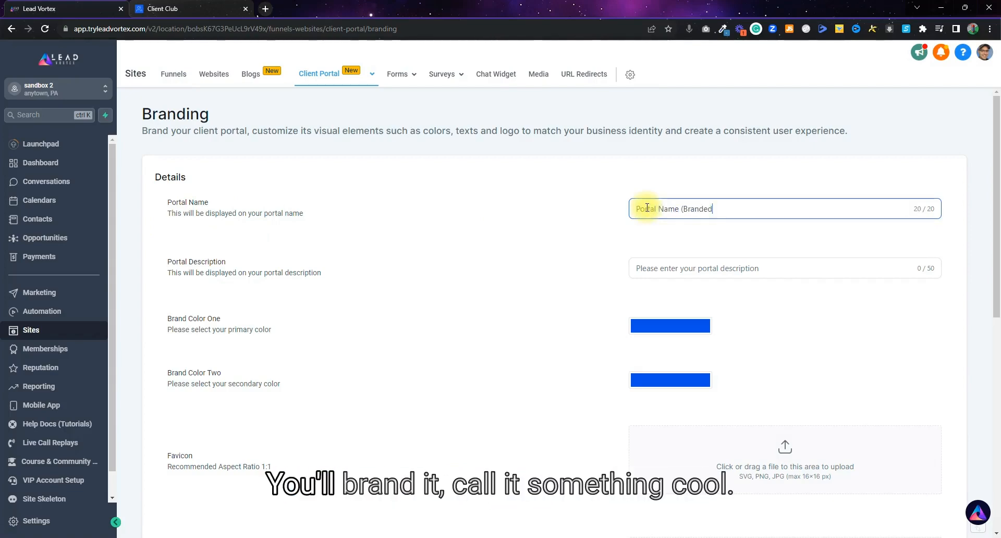
{"action": "left_click", "coordinate": [522, 231]}
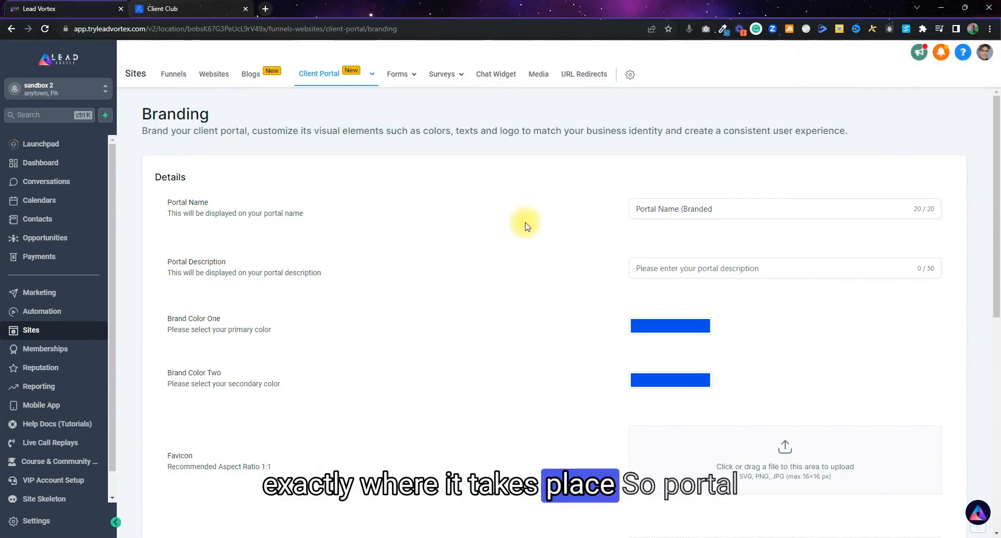
- Check the portal name on the client portal's login page and return to the Portal Name setting
{"action": "left_click", "coordinate": [189, 12]}
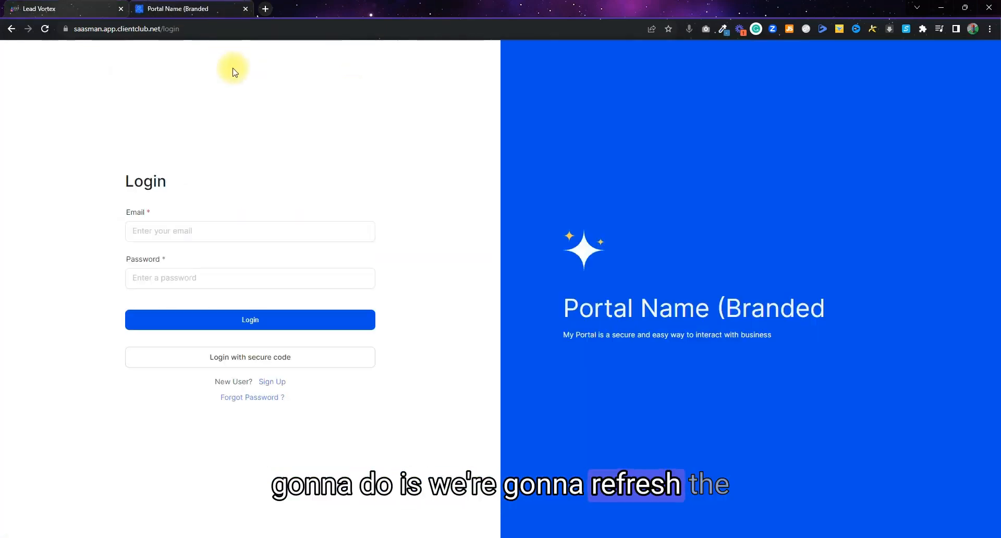
{"action": "left_click_drag", "start_coordinate": [552, 309], "coordinate": [856, 316]}
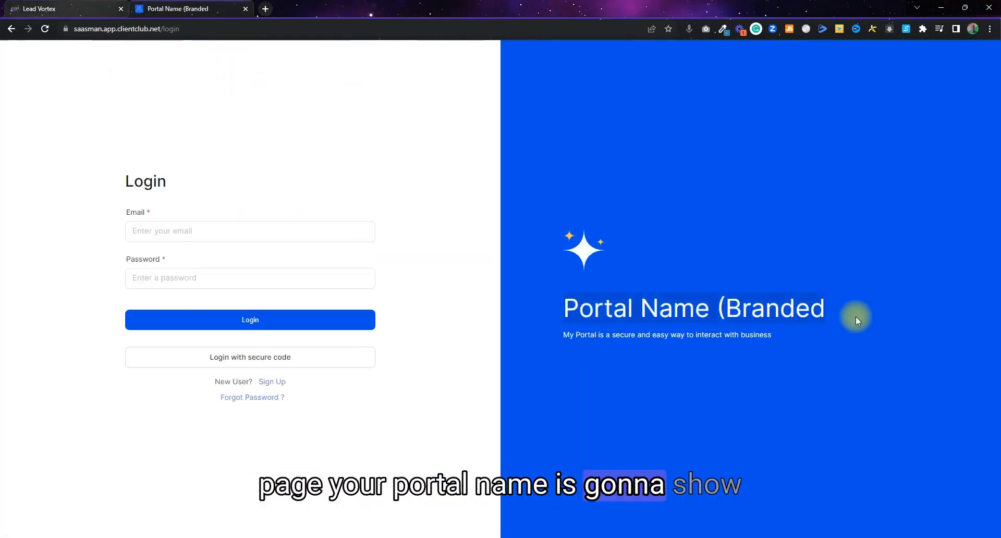
{"action": "left_click", "coordinate": [56, 9]}
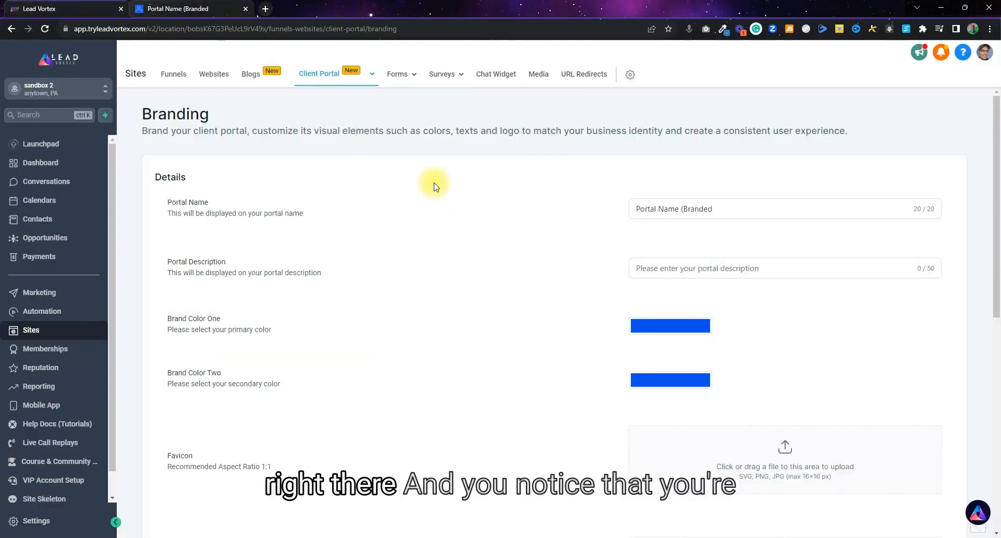
{"action": "left_click", "coordinate": [901, 209]}
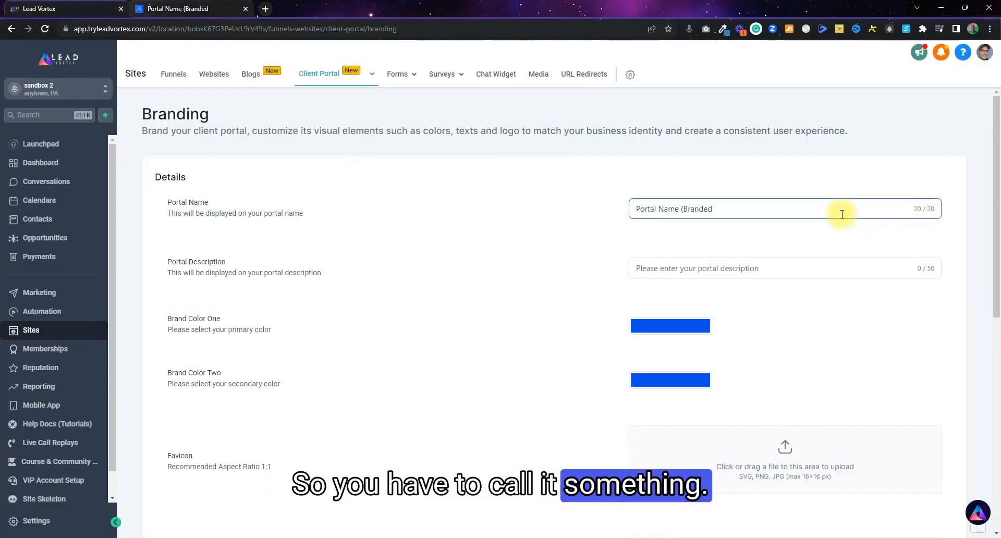
- Set the portal description to "explain your portal here" and save the branding settings
{"action": "left_click", "coordinate": [776, 271]}
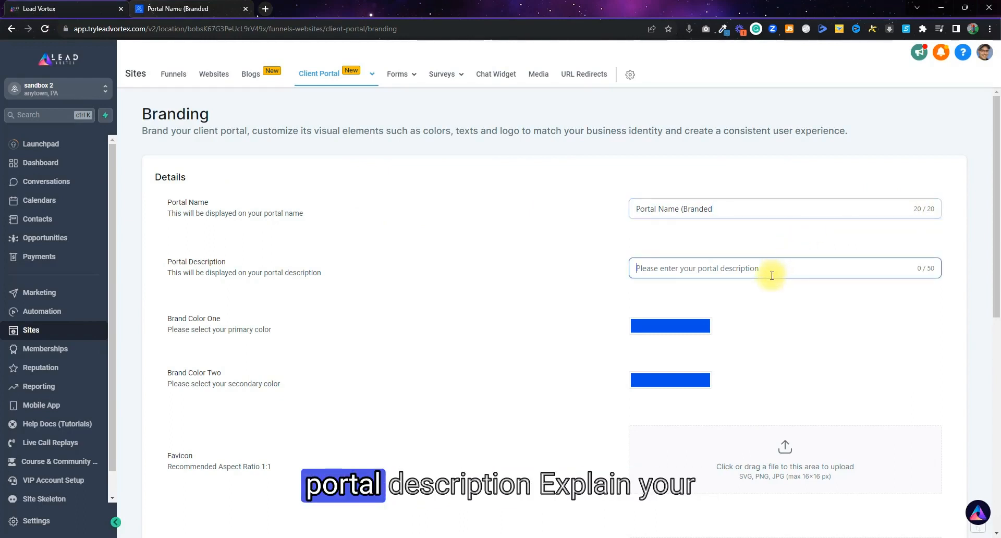
{"action": "type", "text": "explain"}
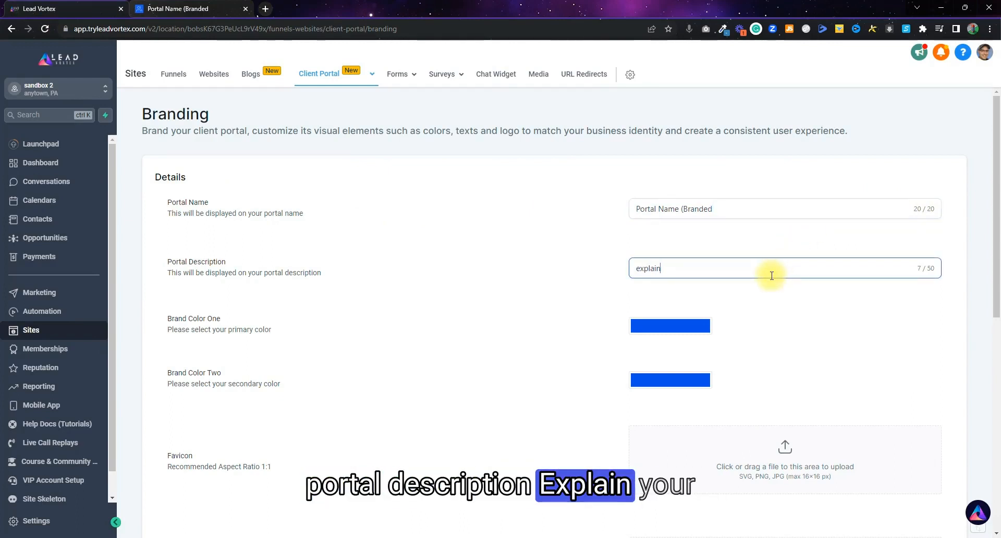
{"action": "type", "text": " your portal here"}
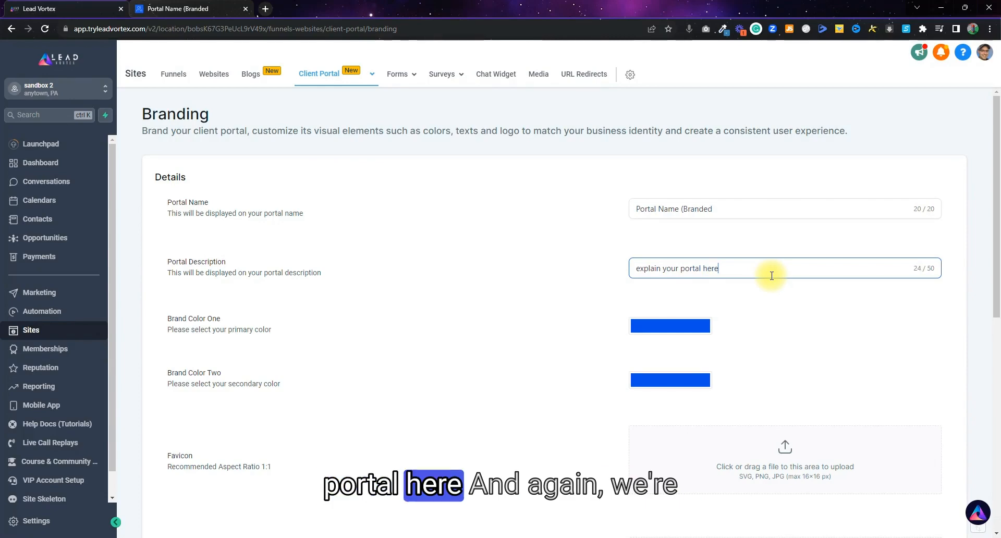
{"action": "scroll", "coordinate": [772, 276], "scroll_direction": "down", "scroll_amount": 8}
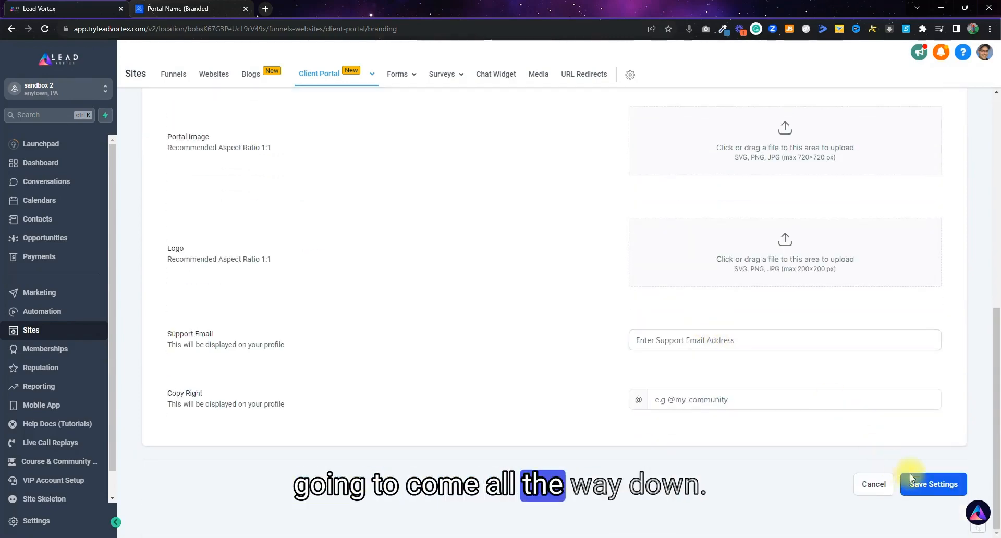
{"action": "left_click", "coordinate": [914, 476]}
- Refresh the client portal's login page to check the portal description, and return to the branding settings
{"action": "left_click", "coordinate": [215, 11]}
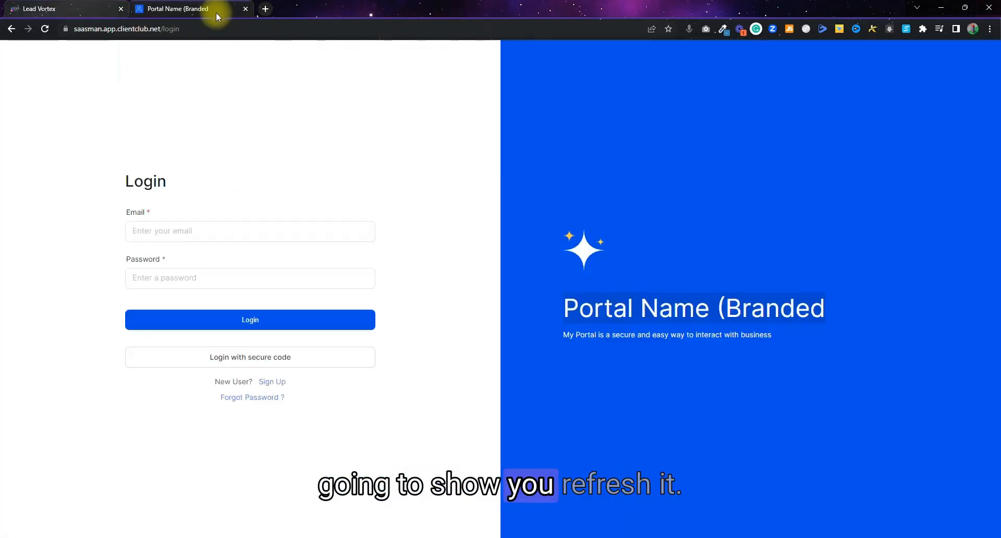
{"action": "key", "text": "F5"}
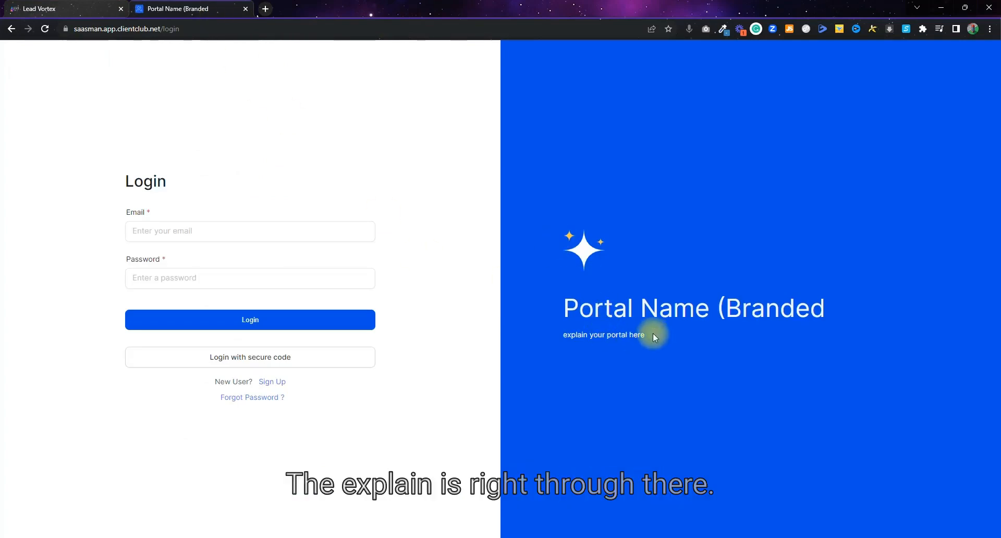
{"action": "left_click", "coordinate": [78, 9]}
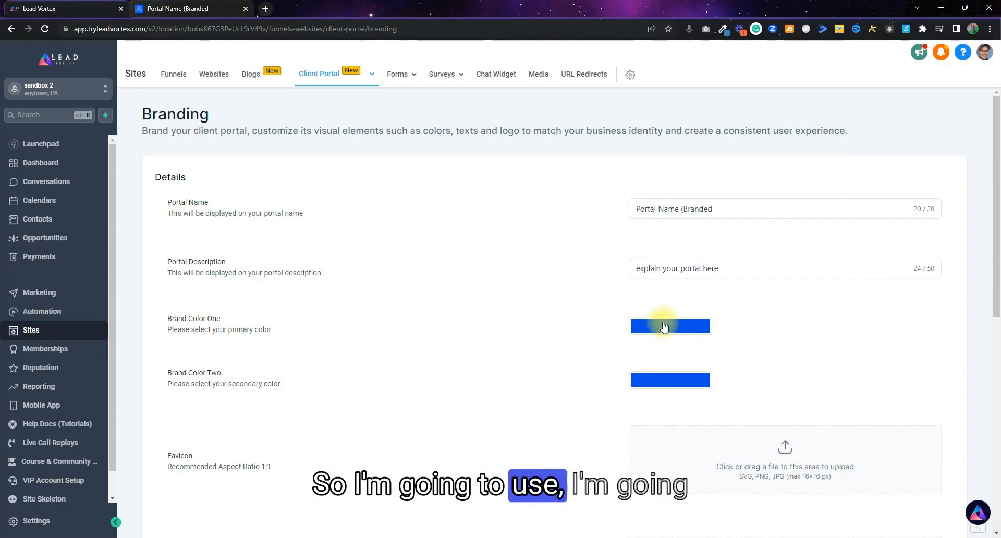
- Set Brand Color One to hex #08022A and save the branding settings
{"action": "scroll", "coordinate": [665, 328], "scroll_direction": "down", "scroll_amount": 1}
{"action": "left_click", "coordinate": [667, 275]}
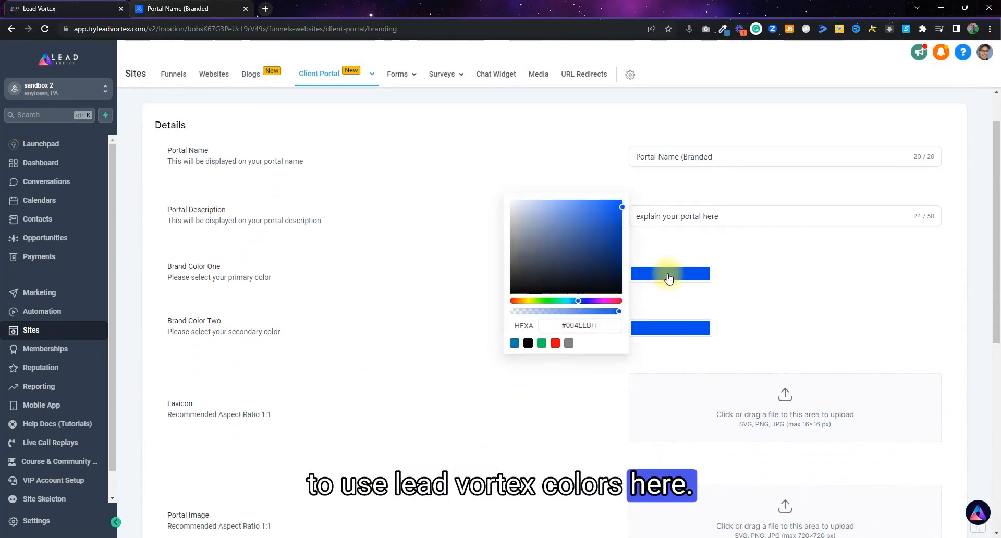
{"action": "left_click_drag", "start_coordinate": [598, 330], "coordinate": [571, 322]}
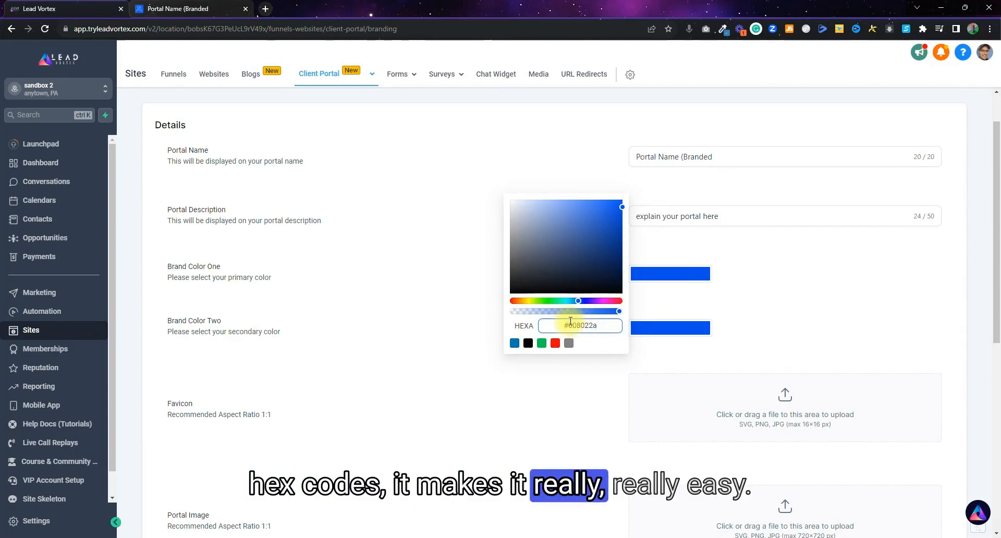
{"action": "type", "text": "#004EEBFF"}
{"action": "left_click", "coordinate": [591, 324]}
{"action": "key", "text": "BackSpace"}
{"action": "key", "text": "BackSpace"}
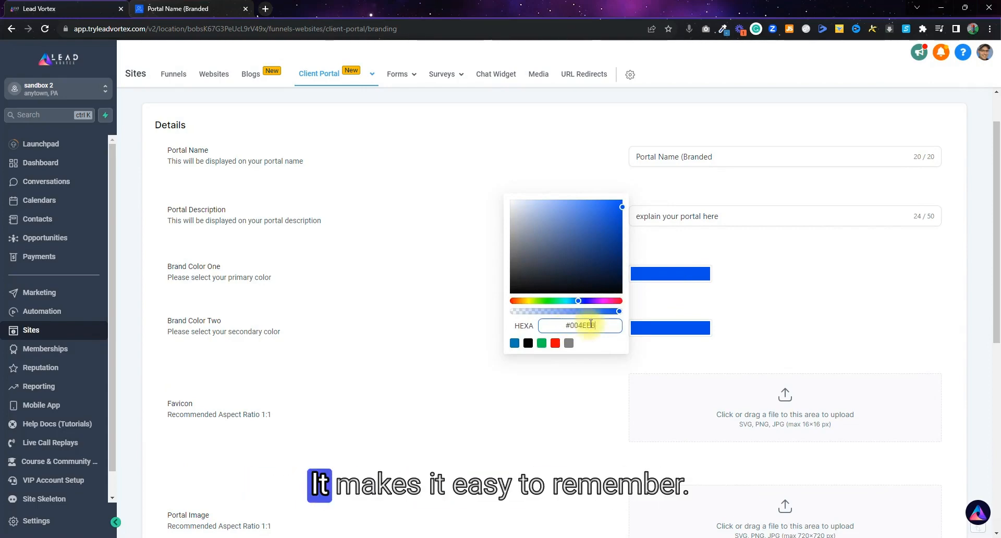
{"action": "key", "text": "BackSpace"}
{"action": "key", "text": "BackSpace"}
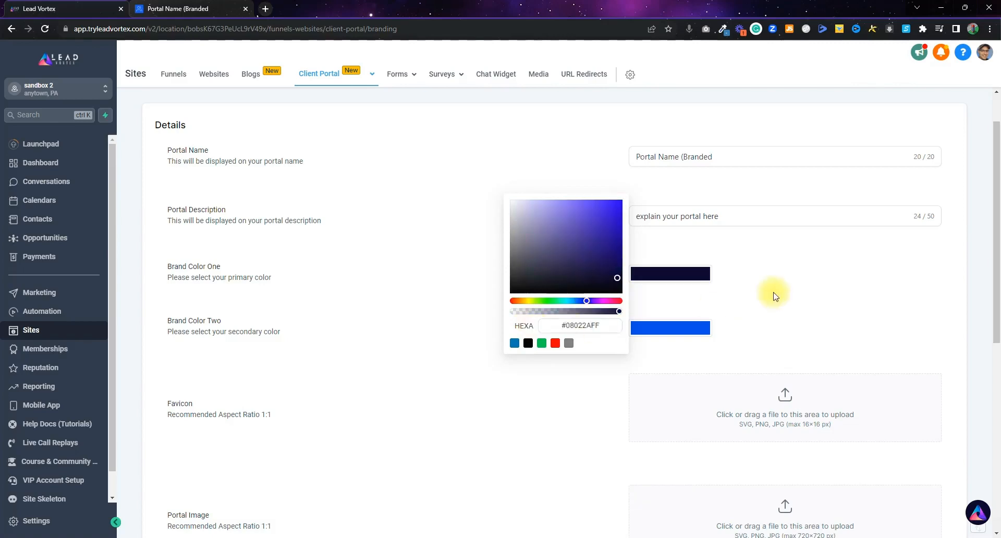
{"action": "left_click", "coordinate": [773, 294]}
{"action": "scroll", "coordinate": [754, 292], "scroll_direction": "down", "scroll_amount": 7}
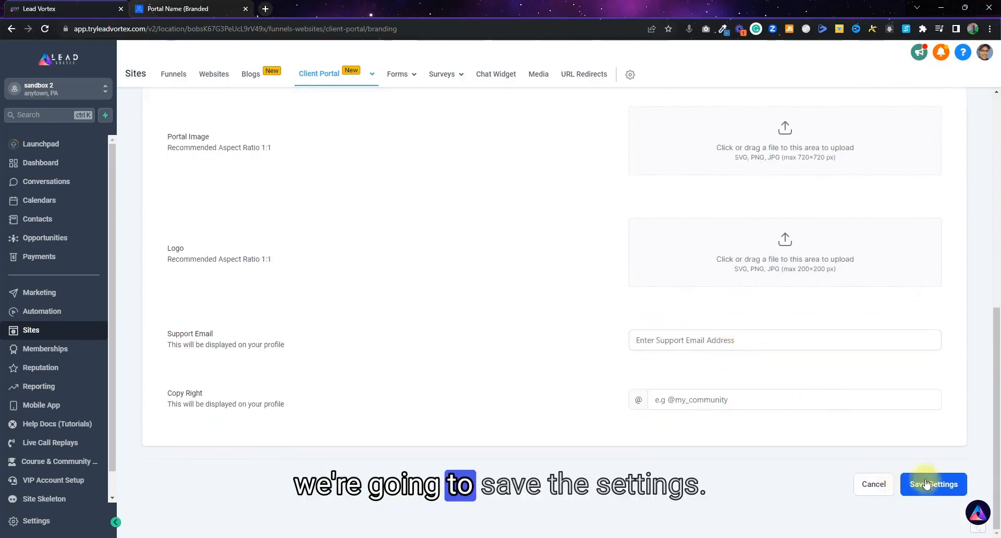
{"action": "left_click", "coordinate": [926, 484]}
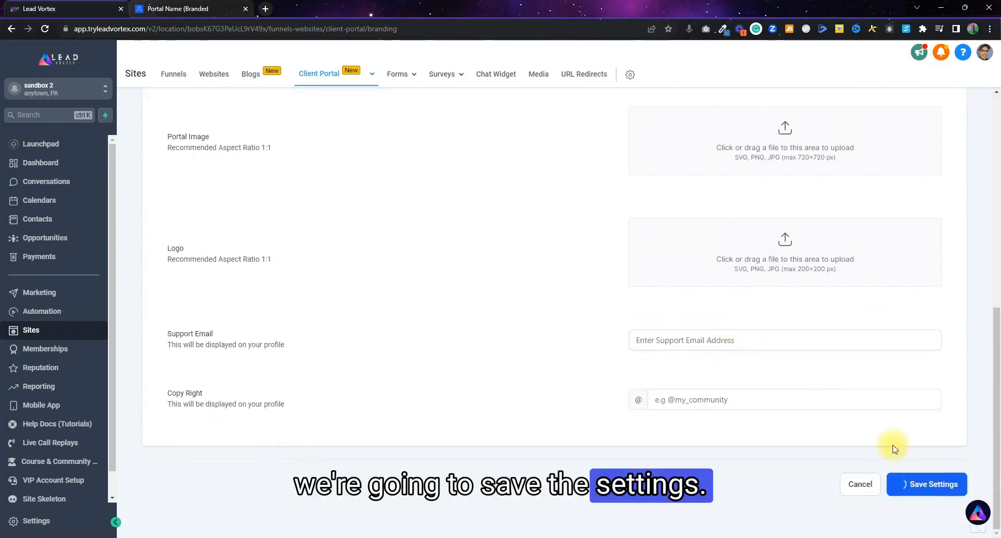
- Check the primary brand color on the client portal's login page and return to the branding settings
{"action": "scroll", "coordinate": [603, 292], "scroll_direction": "up", "scroll_amount": 8}
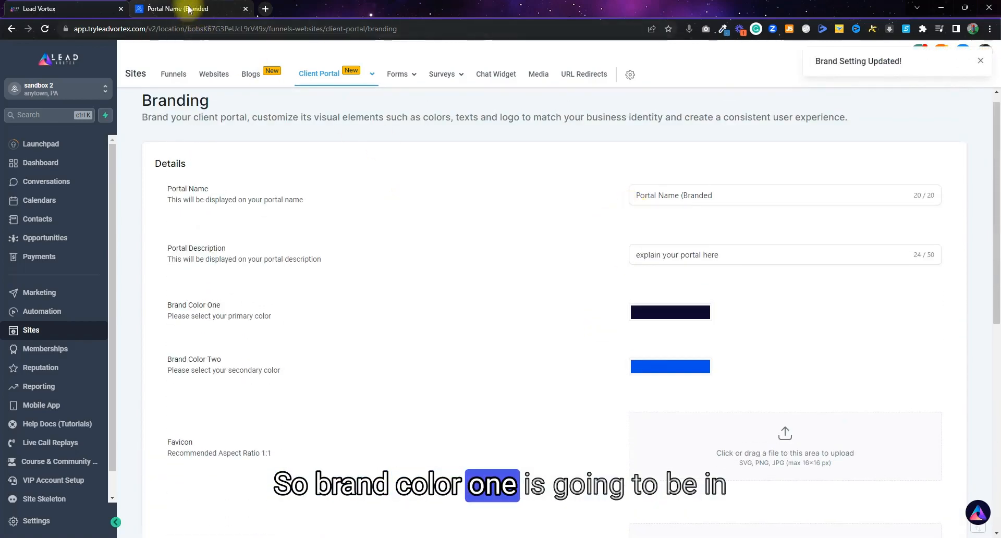
{"action": "left_click", "coordinate": [190, 9]}
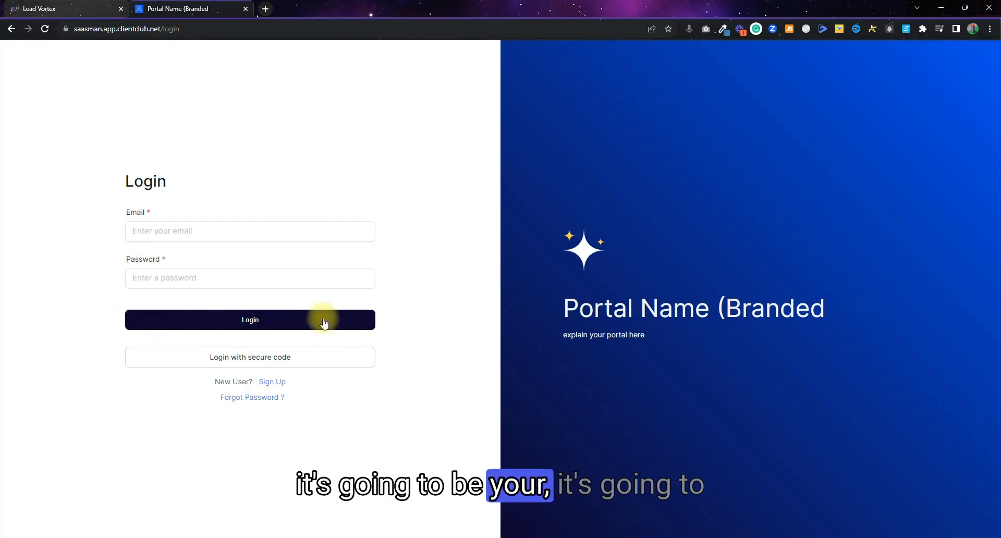
{"action": "left_click", "coordinate": [44, 10]}
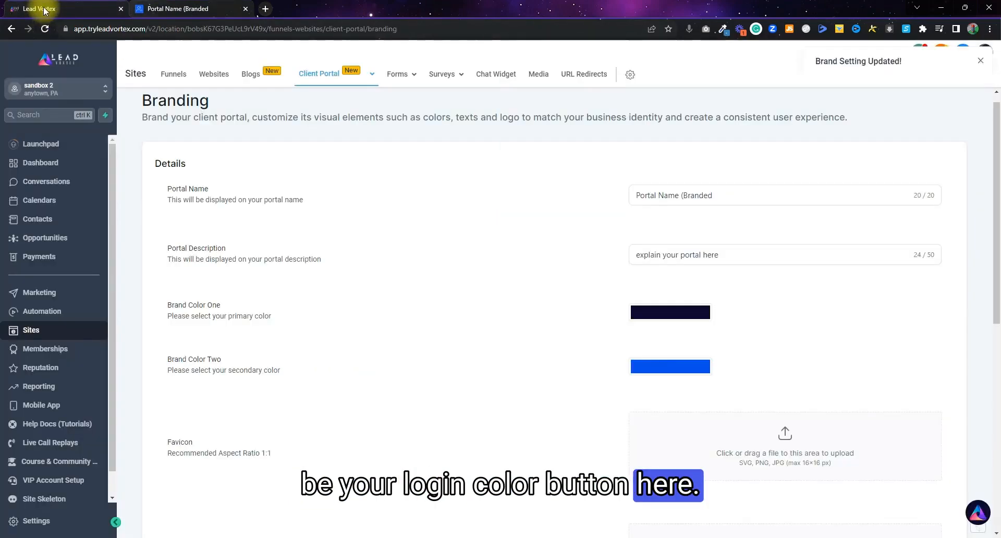
- Set Brand Color Two to hex #7ed957 and save the branding settings
{"action": "left_click", "coordinate": [655, 369]}
{"action": "left_click", "coordinate": [603, 418]}
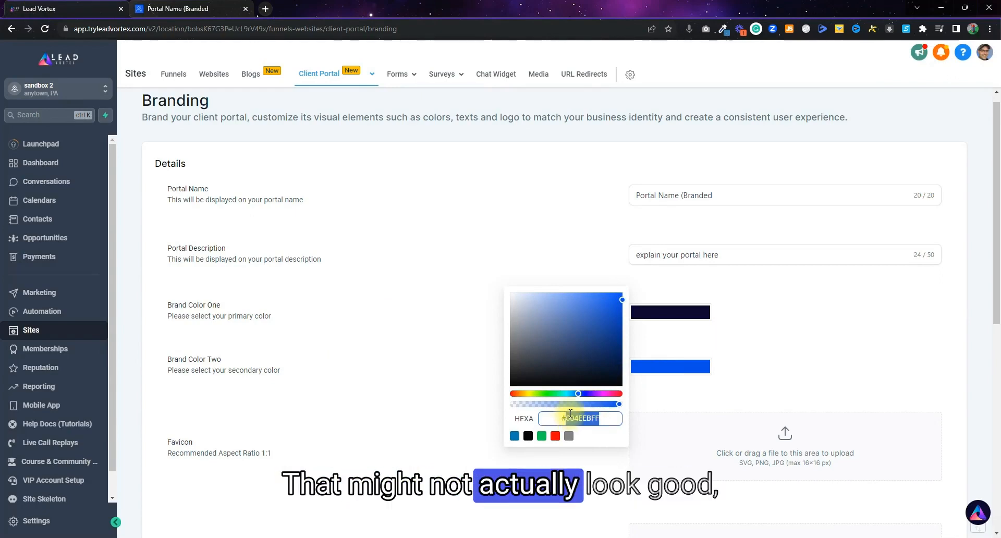
{"action": "type", "text": "7ed957"}
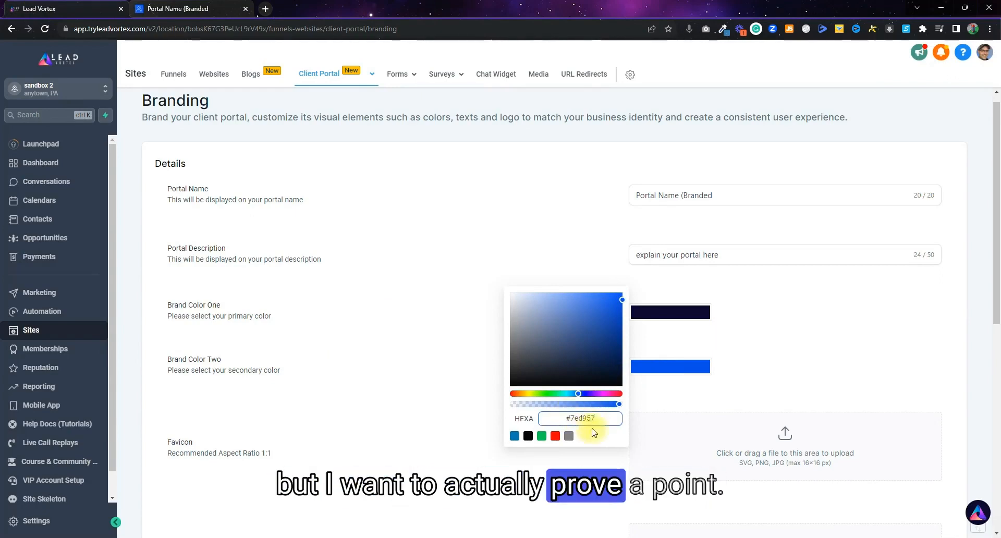
{"action": "left_click", "coordinate": [817, 337]}
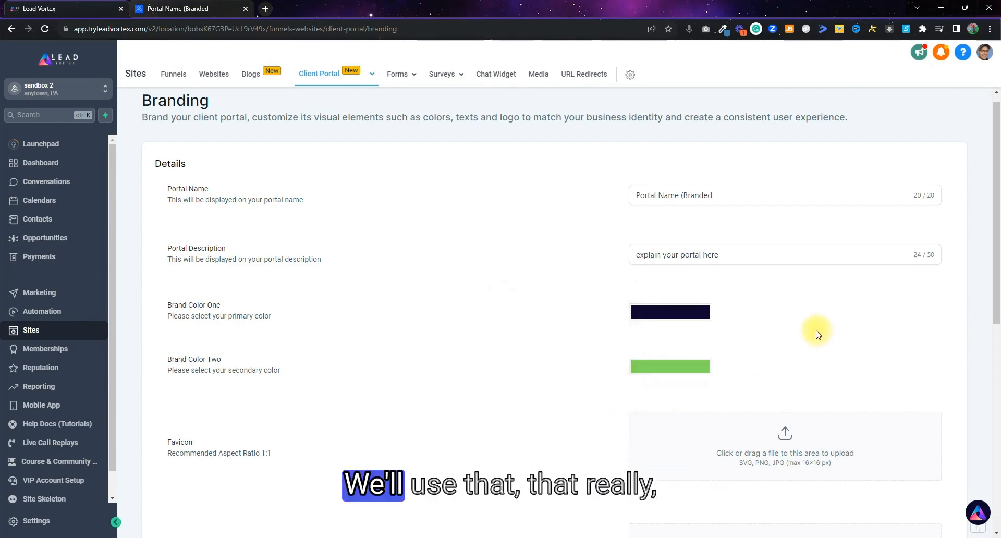
{"action": "scroll", "coordinate": [817, 338], "scroll_direction": "down", "scroll_amount": 8}
{"action": "left_click", "coordinate": [945, 485]}
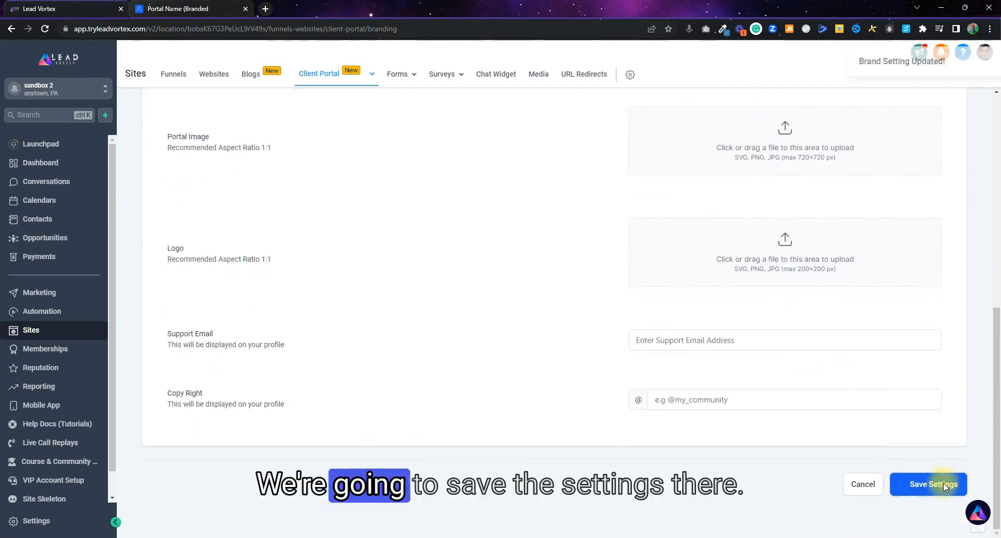
- Refresh the client portal's login page to check how the secondary brand color is applied
{"action": "left_click", "coordinate": [202, 11]}
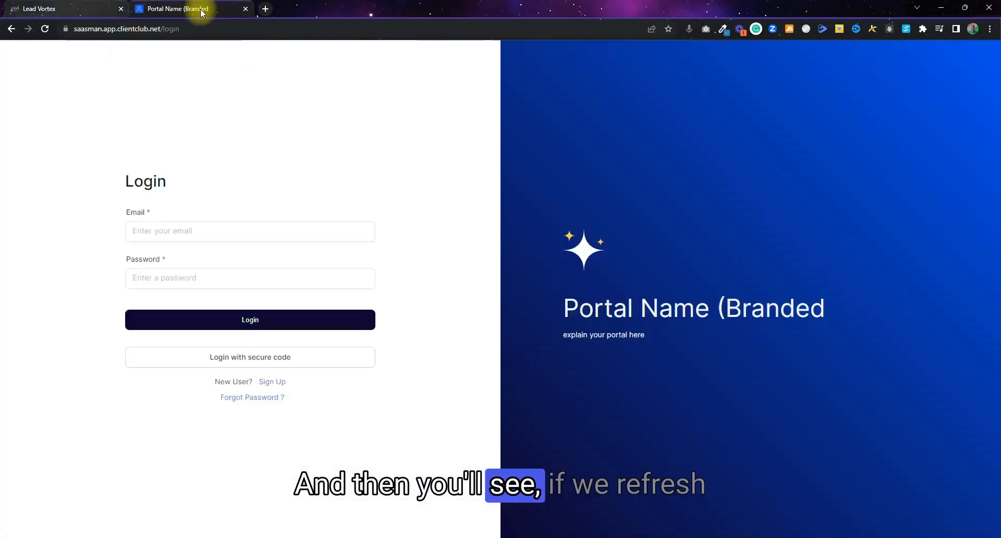
{"action": "key", "text": "F5"}
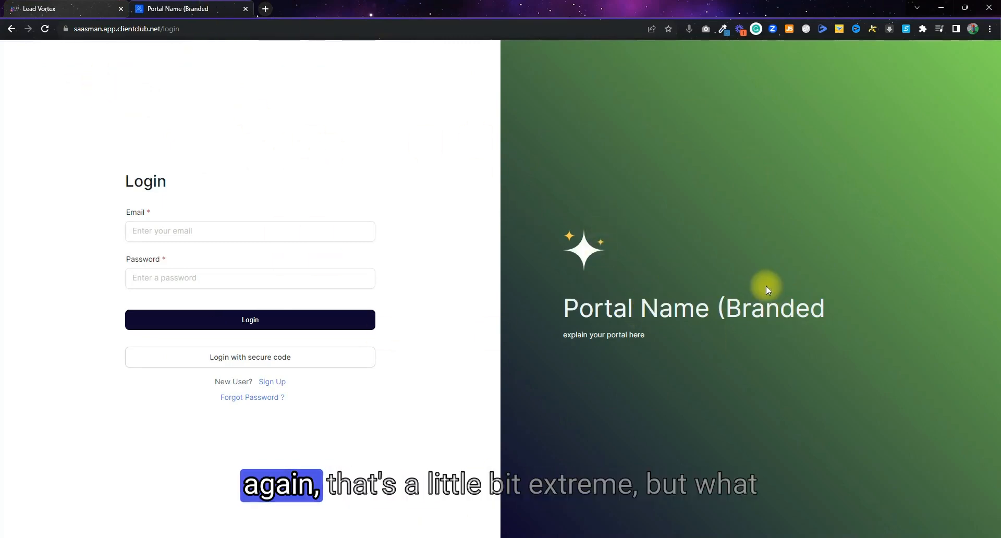
- Return to the branding settings, replace Brand Color Two with the copied blue hex code, and save
{"action": "left_click", "coordinate": [86, 11]}
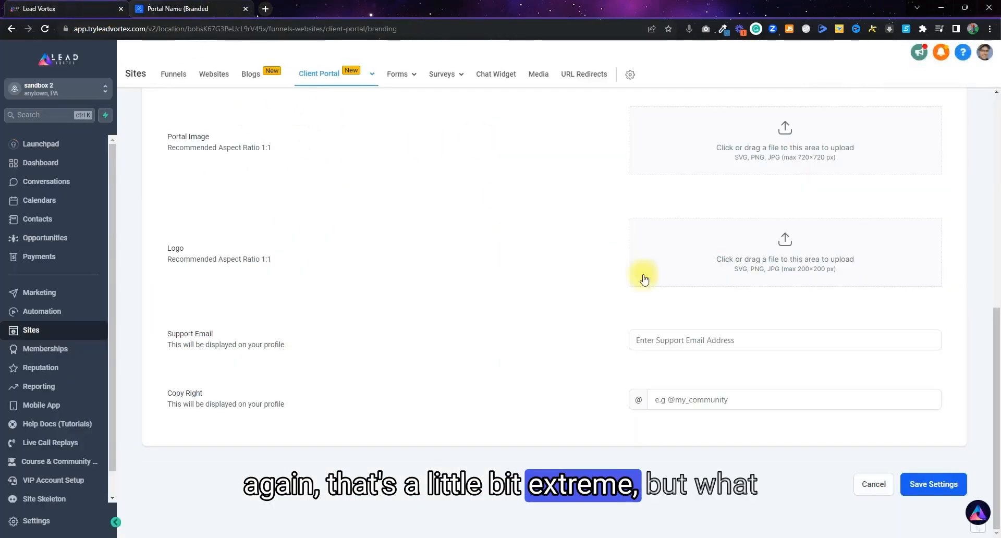
{"action": "left_click", "coordinate": [206, 11]}
{"action": "left_click", "coordinate": [94, 8]}
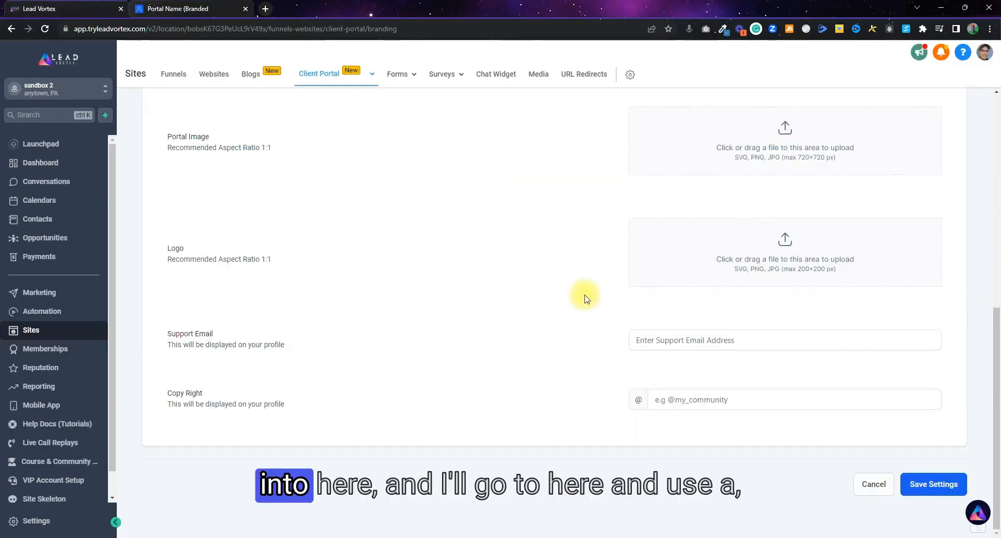
{"action": "scroll", "coordinate": [585, 293], "scroll_direction": "up", "scroll_amount": 6}
{"action": "left_click", "coordinate": [692, 392]}
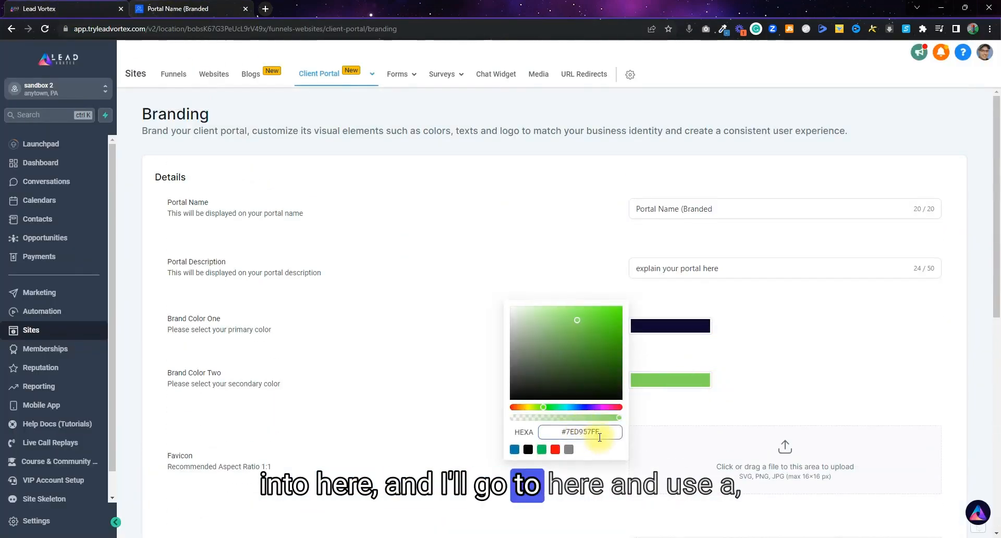
{"action": "left_click_drag", "start_coordinate": [600, 437], "coordinate": [560, 427]}
{"action": "key", "text": "ctrl+v"}
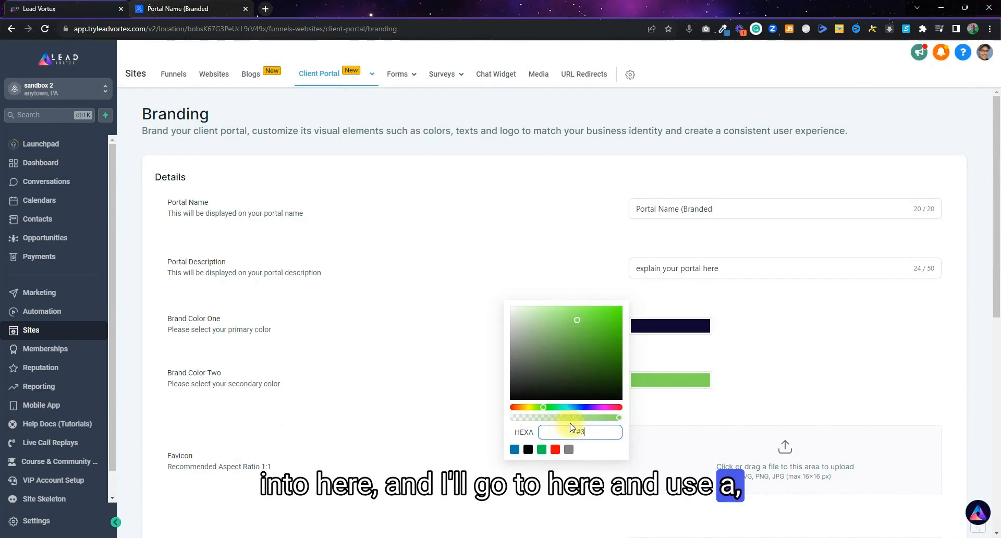
{"action": "left_click", "coordinate": [700, 411]}
{"action": "scroll", "coordinate": [687, 361], "scroll_direction": "down", "scroll_amount": 8}
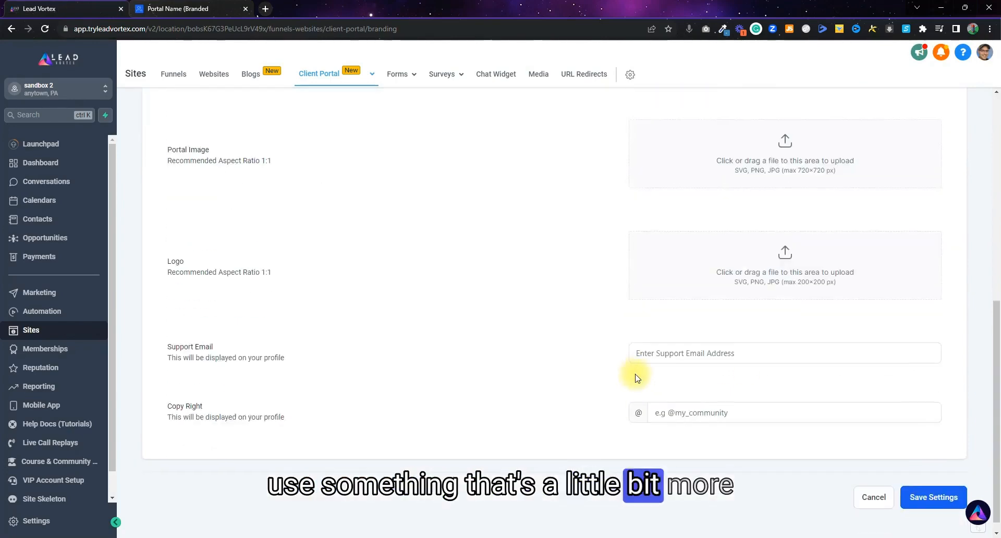
{"action": "left_click", "coordinate": [933, 497]}
- Check the color gradient on the client portal's login page and return to the branding settings
{"action": "left_click", "coordinate": [215, 11]}
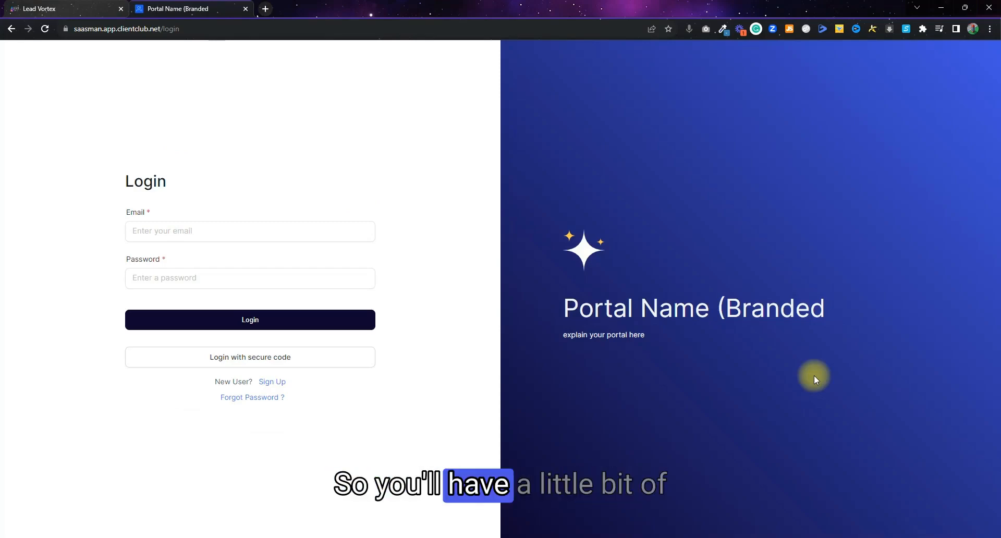
{"action": "left_click", "coordinate": [84, 10]}
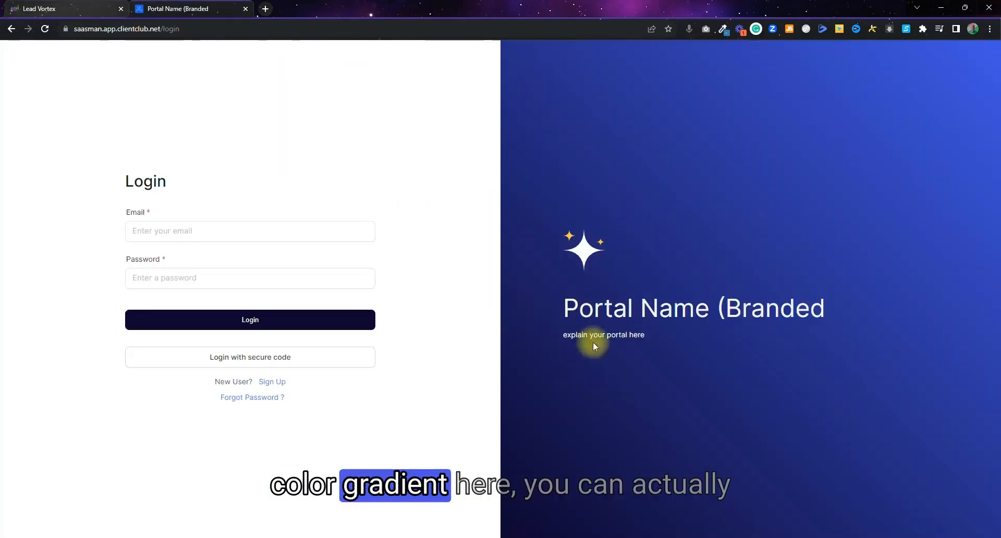
{"action": "left_click", "coordinate": [70, 15]}
- Use DMM Bear.png as the favicon, portal image and logo, and save the branding settings
{"action": "scroll", "coordinate": [712, 355], "scroll_direction": "down", "scroll_amount": 2}
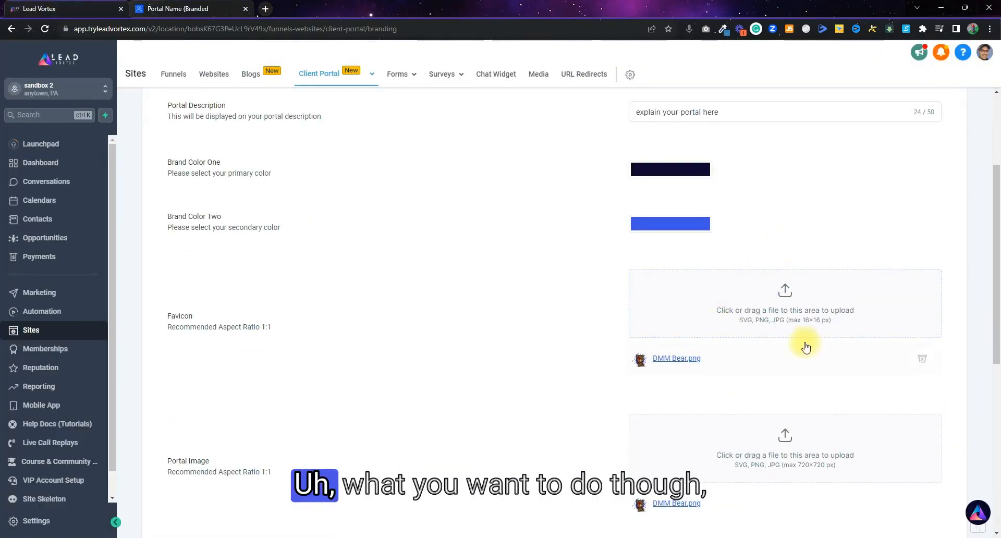
{"action": "scroll", "coordinate": [339, 340], "scroll_direction": "down", "scroll_amount": 2}
{"action": "scroll", "coordinate": [339, 340], "scroll_direction": "down", "scroll_amount": 1}
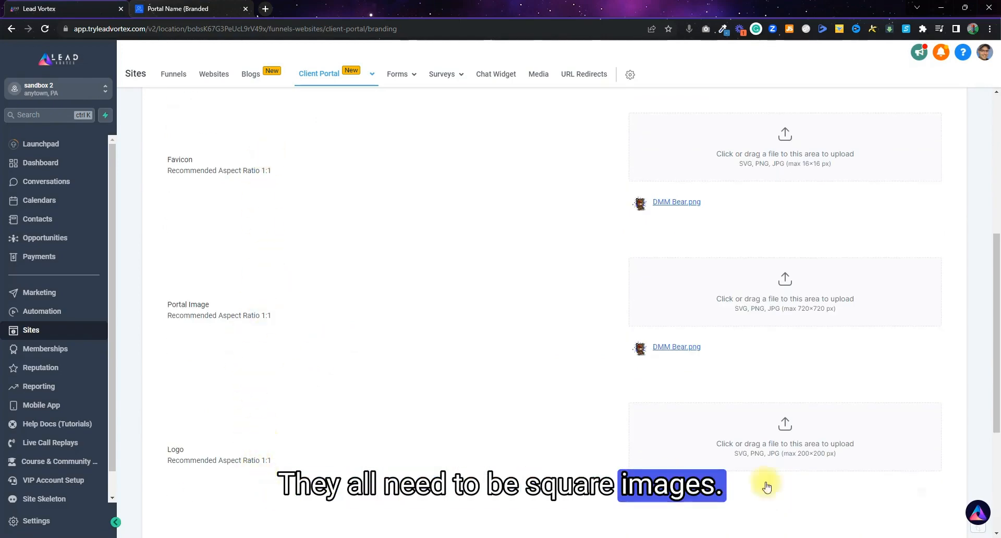
{"action": "scroll", "coordinate": [867, 331], "scroll_direction": "up", "scroll_amount": 1}
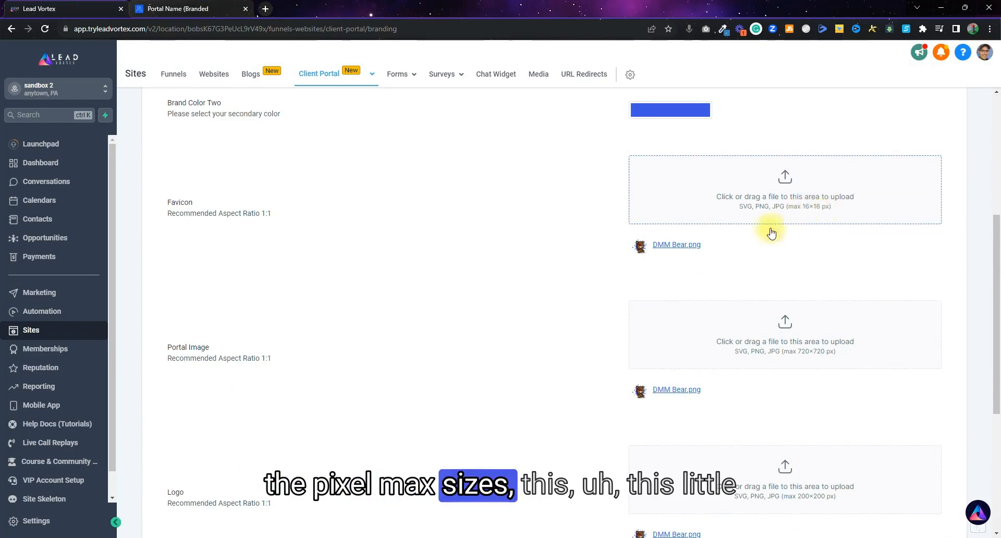
{"action": "scroll", "coordinate": [642, 325], "scroll_direction": "down", "scroll_amount": 4}
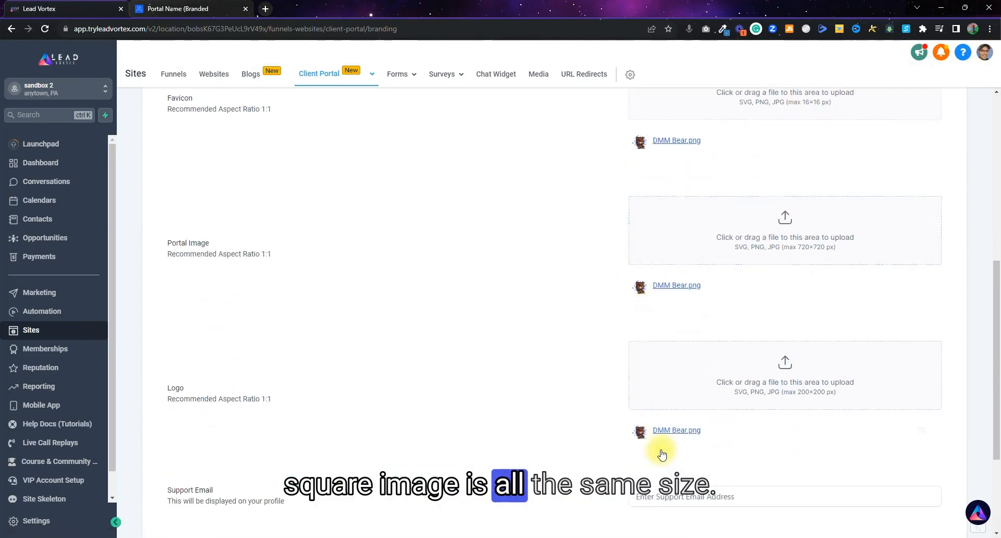
{"action": "scroll", "coordinate": [872, 453], "scroll_direction": "down", "scroll_amount": 1}
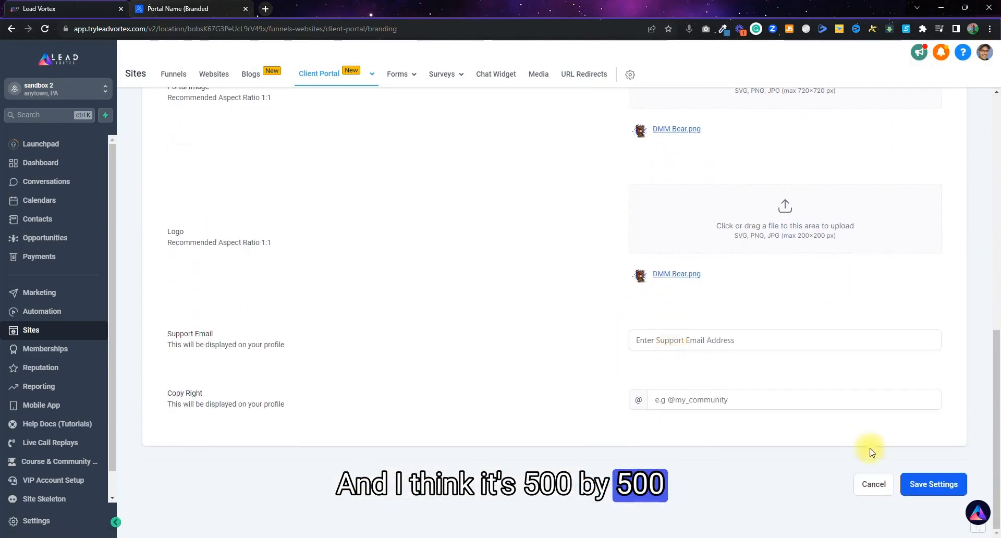
{"action": "left_click", "coordinate": [933, 485]}
- Refresh the client portal's login page to check the favicon, portal image and logo
{"action": "scroll", "coordinate": [298, 112], "scroll_direction": "up", "scroll_amount": 5}
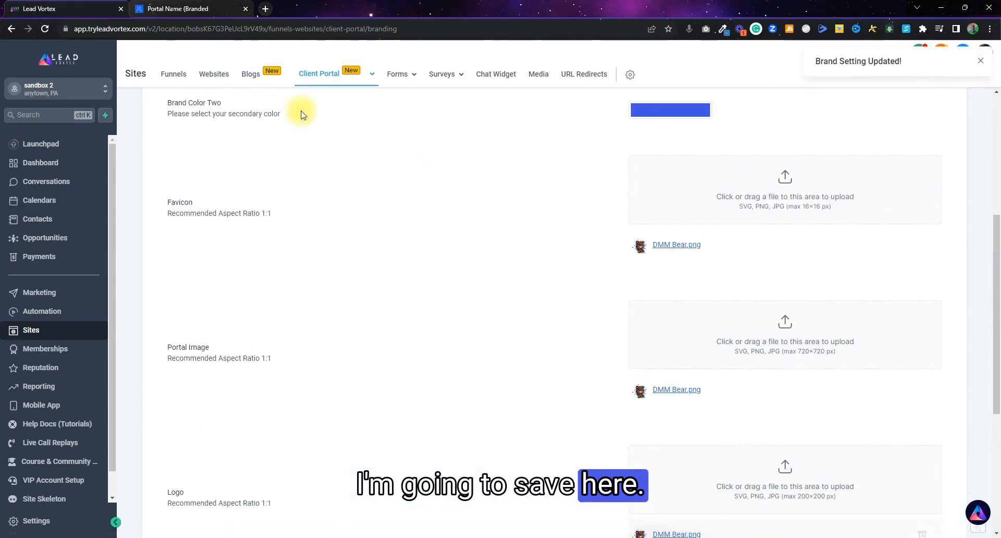
{"action": "left_click", "coordinate": [183, 10]}
{"action": "key", "text": "F5"}
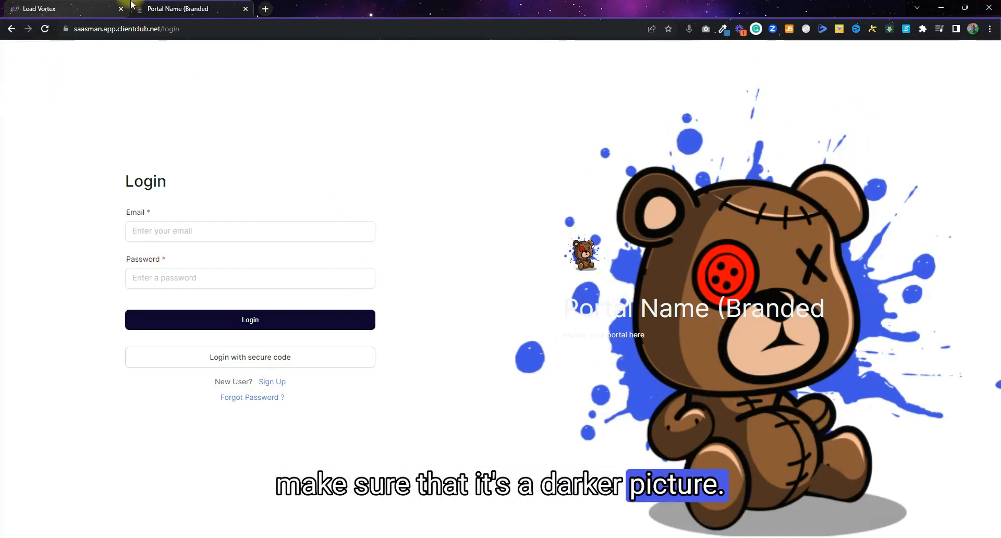
- Remove DMM Bear.png from Portal Image, save the branding settings, and check the client portal's login page
{"action": "left_click", "coordinate": [80, 8]}
{"action": "scroll", "coordinate": [215, 277], "scroll_direction": "down", "scroll_amount": 1}
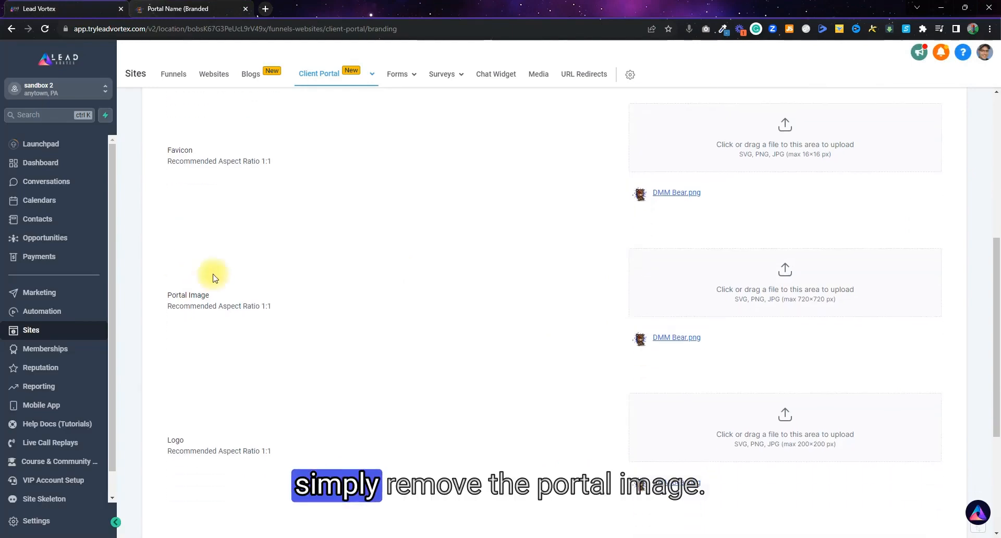
{"action": "mouse_move", "coordinate": [706, 334]}
{"action": "left_click", "coordinate": [923, 339]}
{"action": "scroll", "coordinate": [867, 398], "scroll_direction": "down", "scroll_amount": 4}
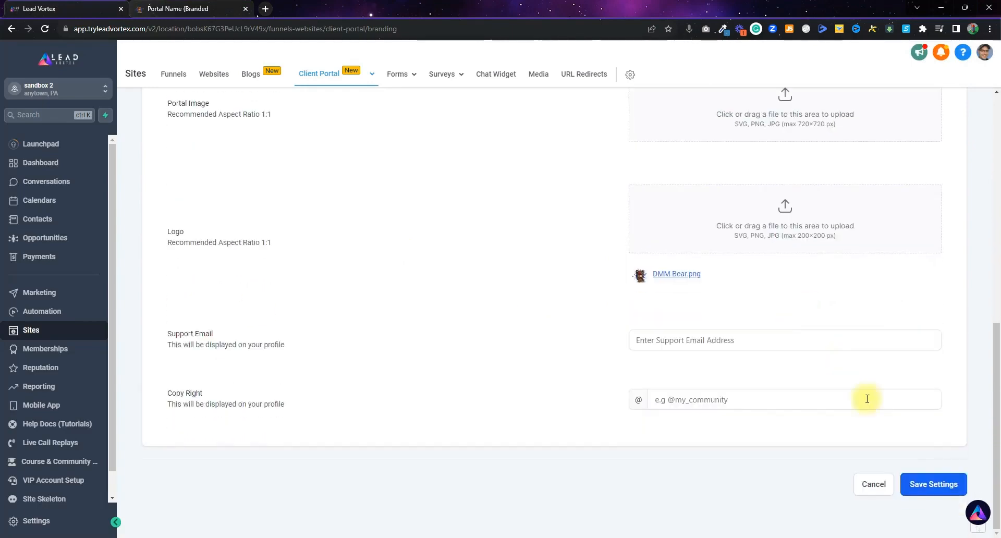
{"action": "left_click", "coordinate": [172, 8]}
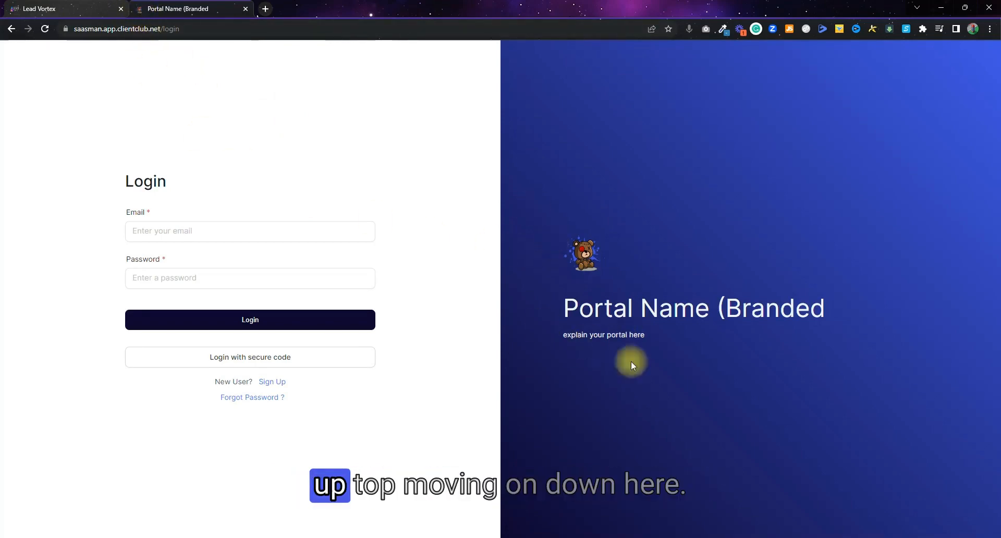
- Return to the branding settings and enter the support email address in Support Email
{"action": "left_click", "coordinate": [67, 9]}
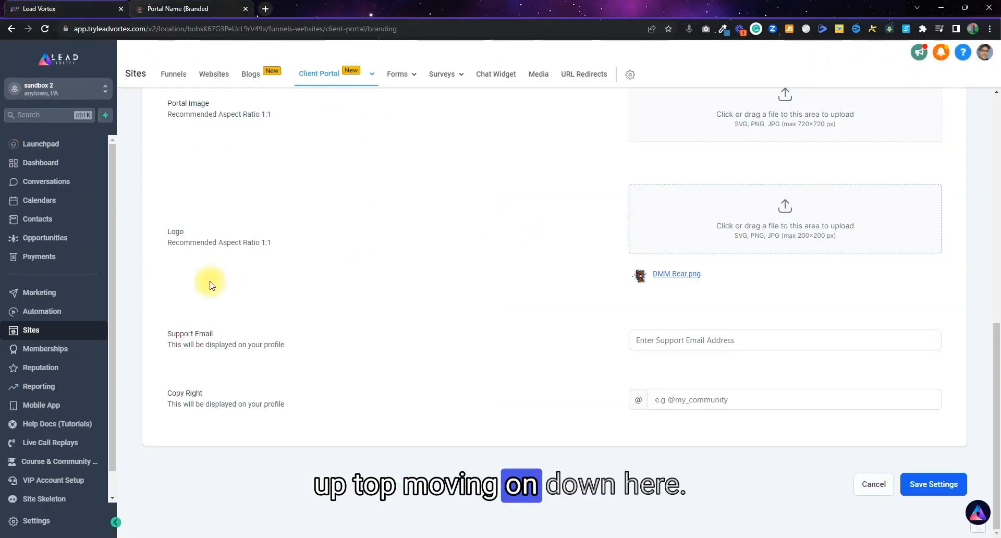
{"action": "left_click", "coordinate": [683, 340]}
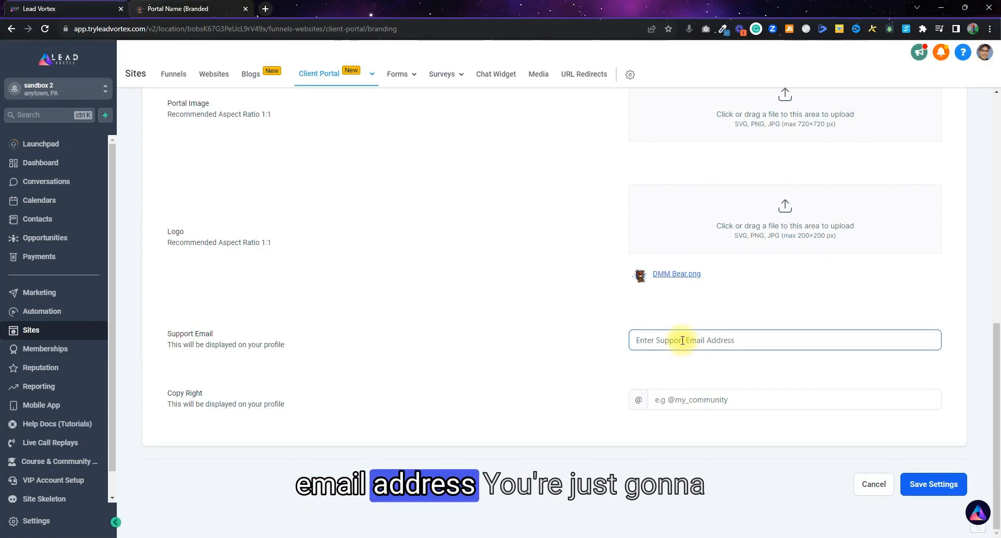
{"action": "type", "text": "suppor"}
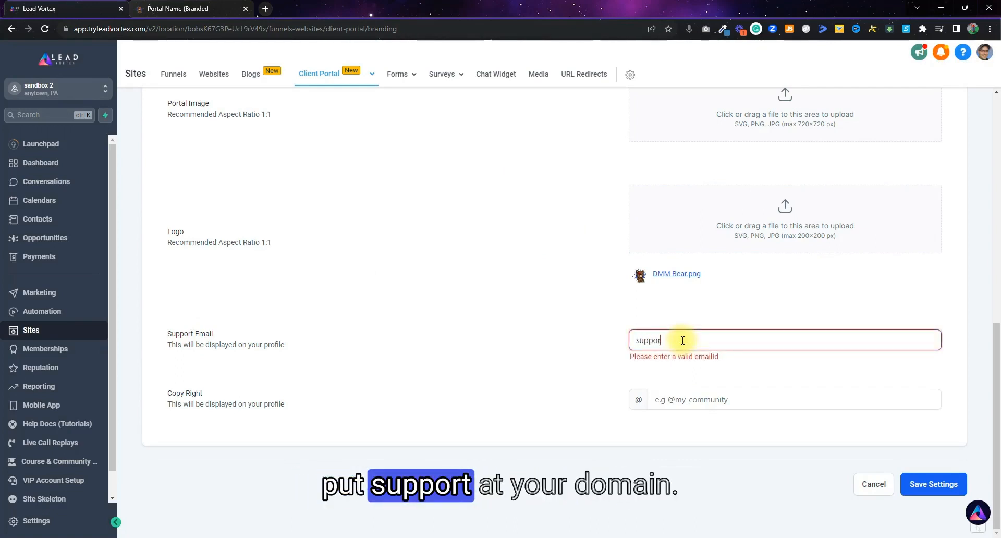
{"action": "type", "text": "t@yourdo"}
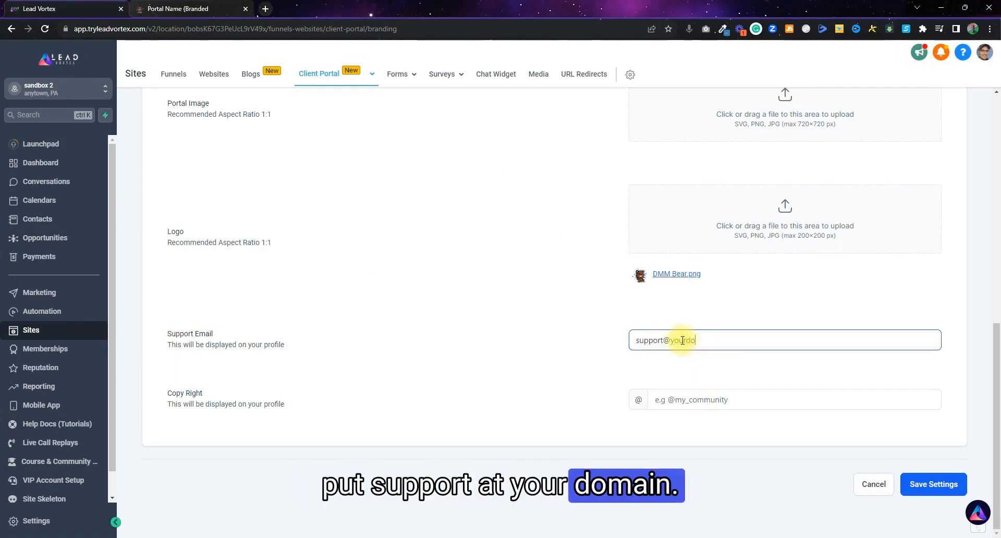
{"action": "type", "text": "main.com"}
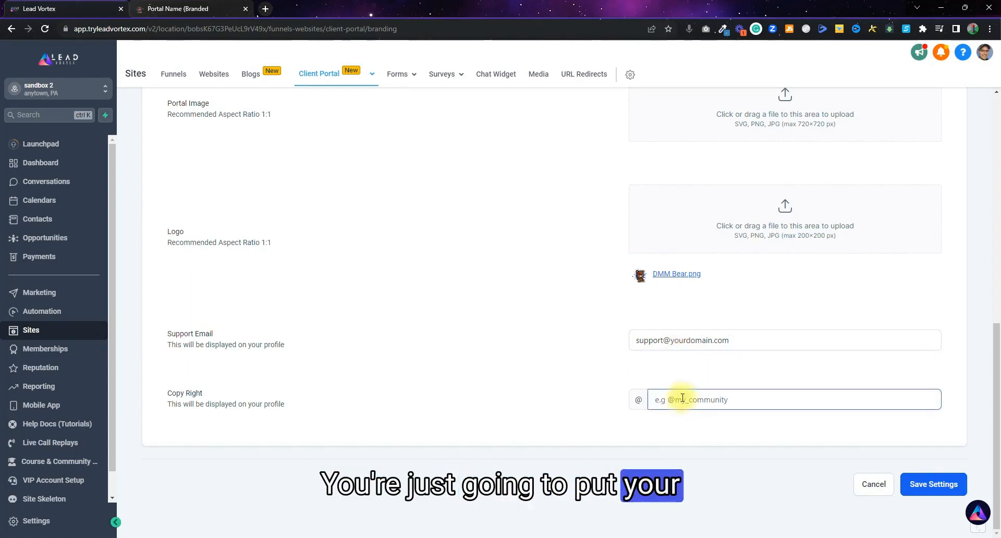
- Set Copy Right to "Digital Marketing Misfits, LLC" and save the branding settings
{"action": "type", "text": "marketing"}
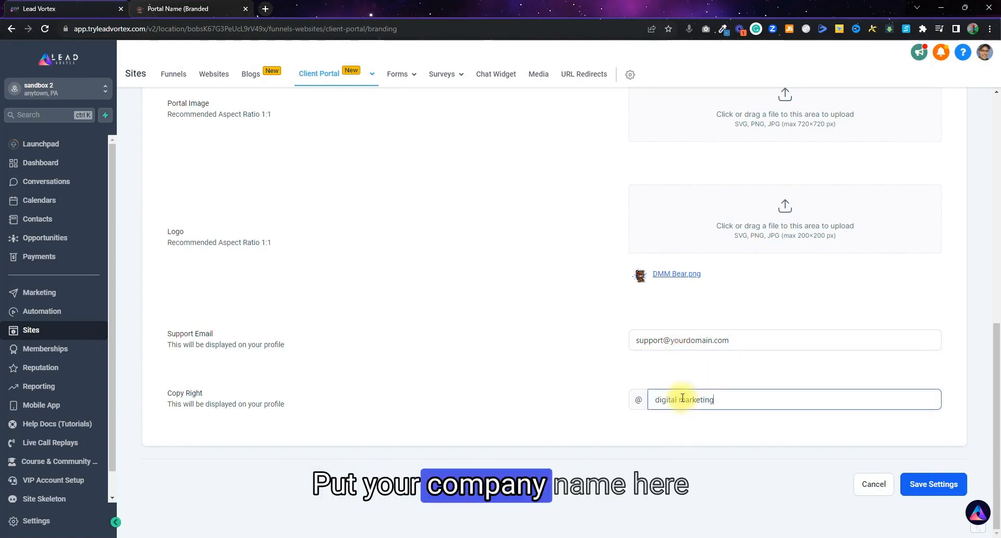
{"action": "type", "text": " misfts"}
{"action": "left_click", "coordinate": [723, 397]}
{"action": "key", "text": "BackSpace"}
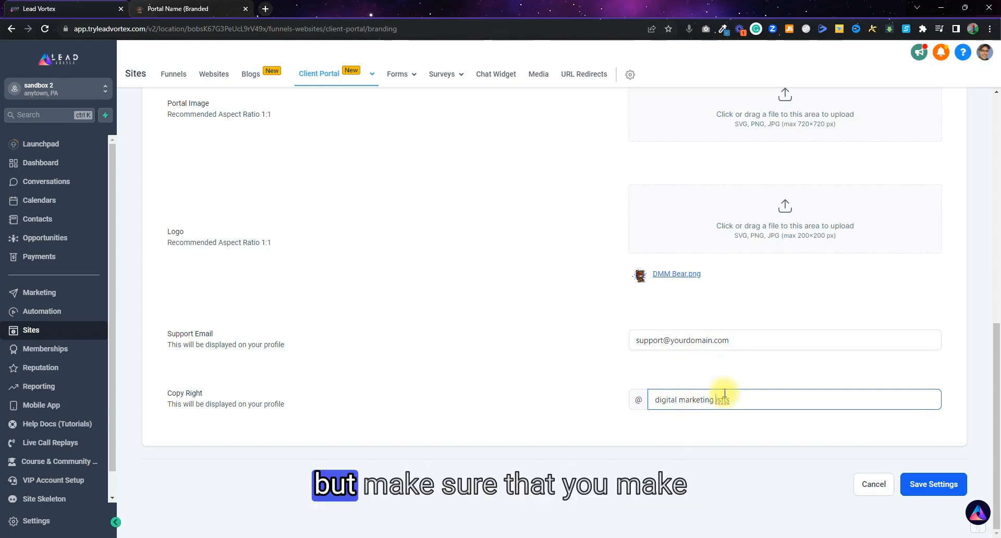
{"action": "type", "text": "M"}
{"action": "key", "text": "Left"}
{"action": "key", "text": "Left"}
{"action": "key", "text": "Left"}
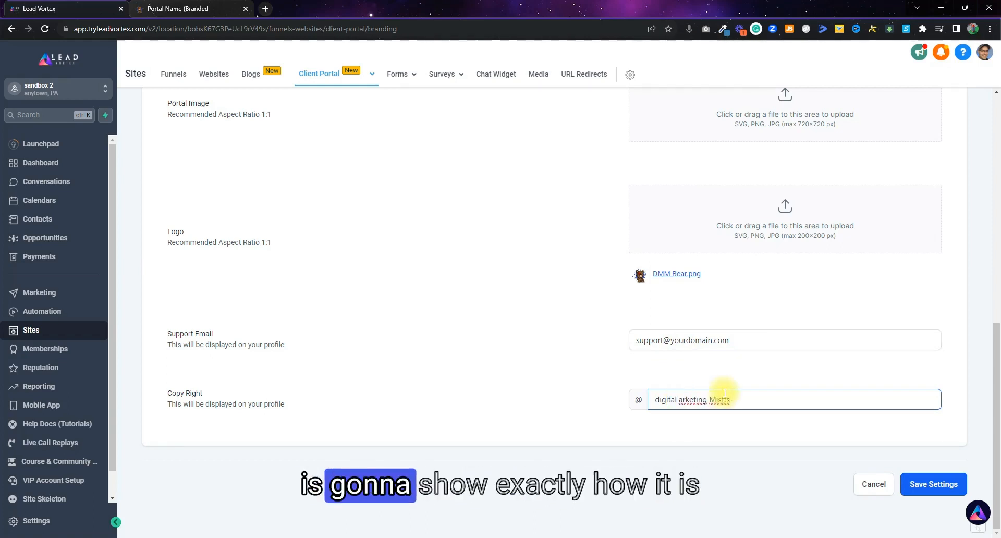
{"action": "key", "text": "BackSpace"}
{"action": "type", "text": "M"}
{"action": "key", "text": "Left"}
{"action": "key", "text": "Left"}
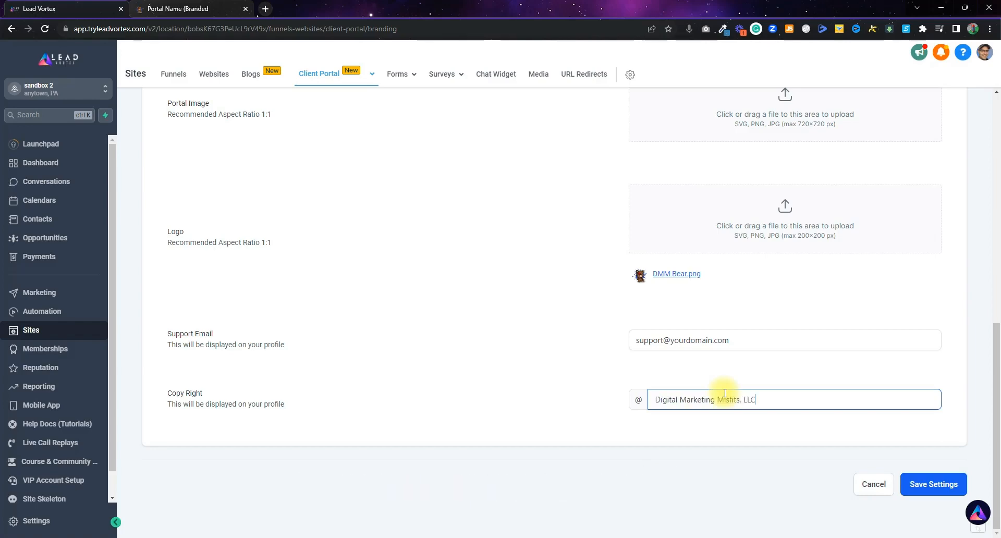
{"action": "left_click", "coordinate": [924, 490]}
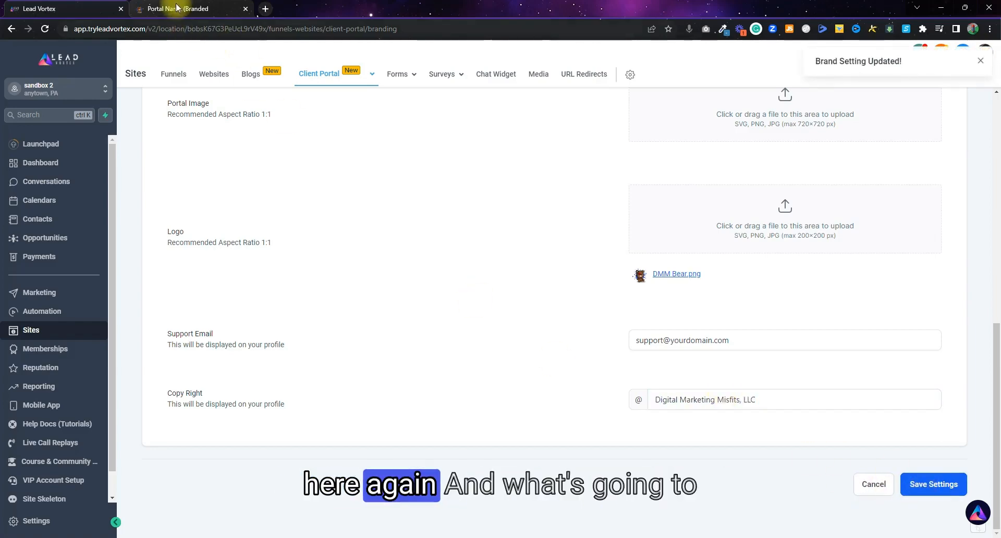
- Refresh the client portal's login page and check its support email, copyright, description and portal name
{"action": "left_click", "coordinate": [166, 8]}
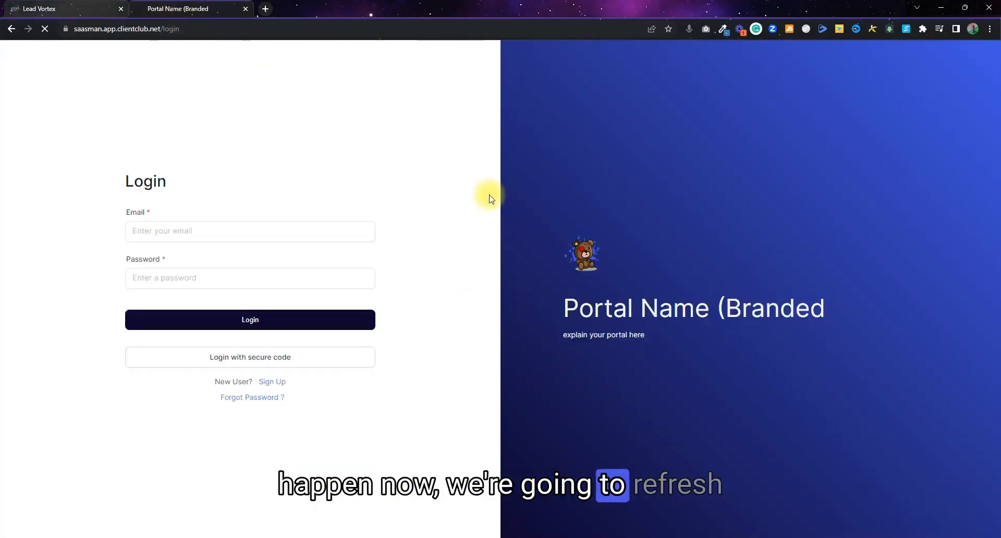
{"action": "key", "text": "F5"}
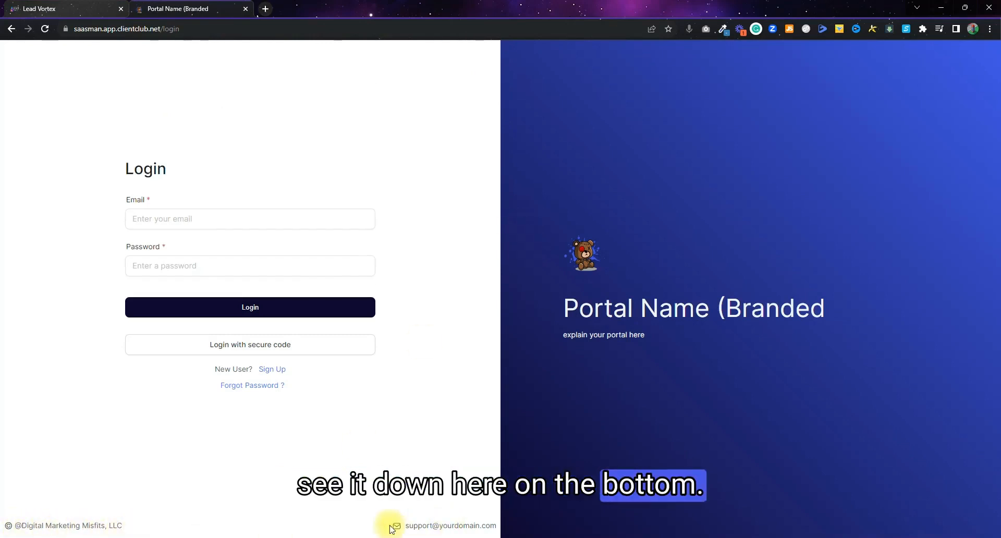
{"action": "left_click_drag", "start_coordinate": [406, 527], "coordinate": [508, 523]}
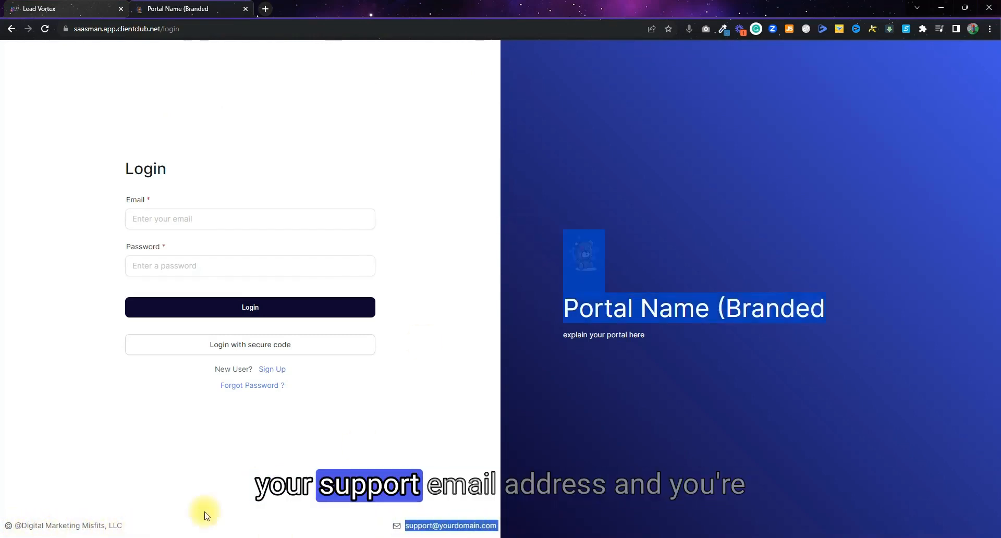
{"action": "left_click", "coordinate": [144, 527]}
{"action": "left_click_drag", "start_coordinate": [144, 529], "coordinate": [17, 522]}
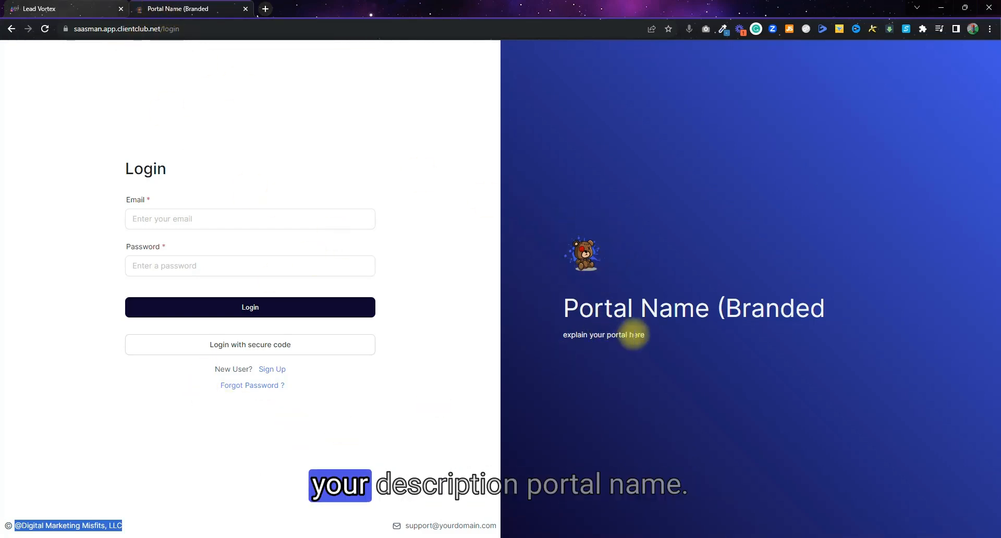
{"action": "left_click_drag", "start_coordinate": [647, 336], "coordinate": [552, 345]}
{"action": "left_click_drag", "start_coordinate": [810, 311], "coordinate": [533, 330]}
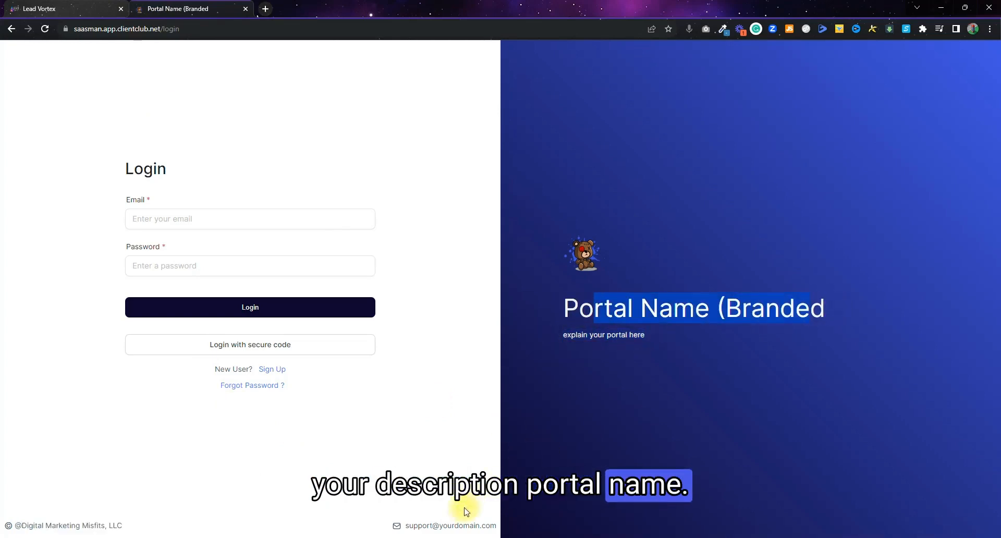
{"action": "left_click_drag", "start_coordinate": [491, 525], "coordinate": [423, 523]}
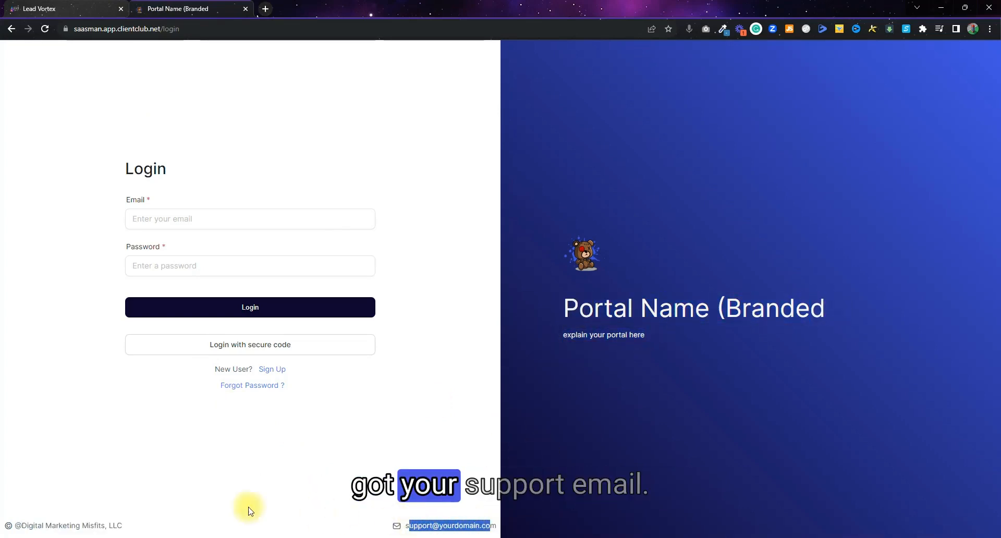
{"action": "left_click_drag", "start_coordinate": [123, 526], "coordinate": [14, 526]}
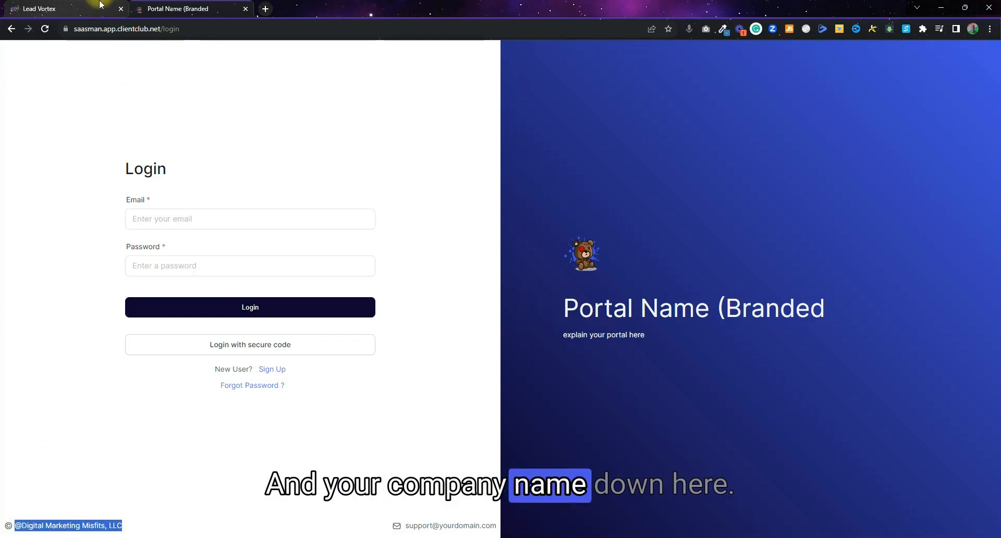
- Return to the branding settings and review the fields from the portal name through the copyright
{"action": "left_click", "coordinate": [74, 8]}
{"action": "scroll", "coordinate": [503, 418], "scroll_direction": "up", "scroll_amount": 10}
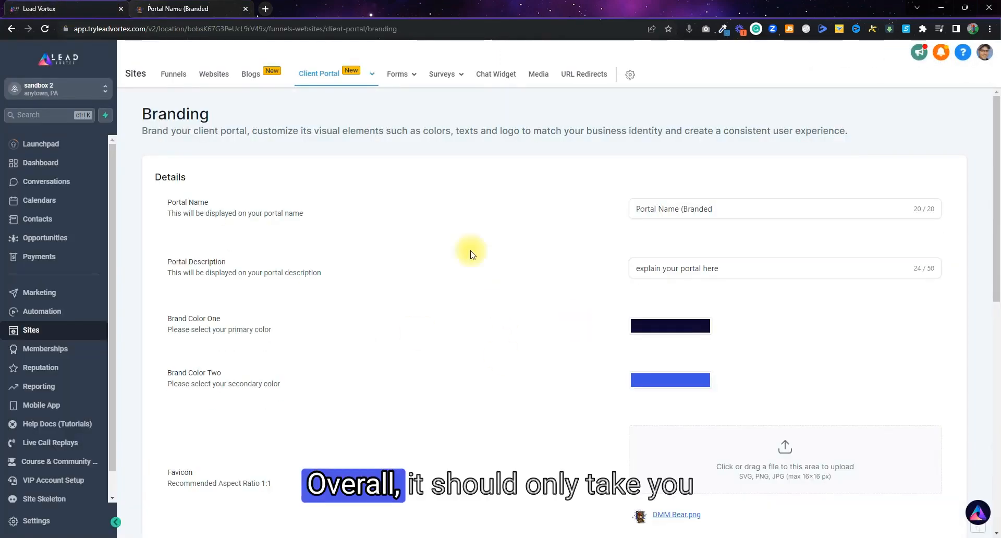
{"action": "scroll", "coordinate": [471, 253], "scroll_direction": "down", "scroll_amount": 10}
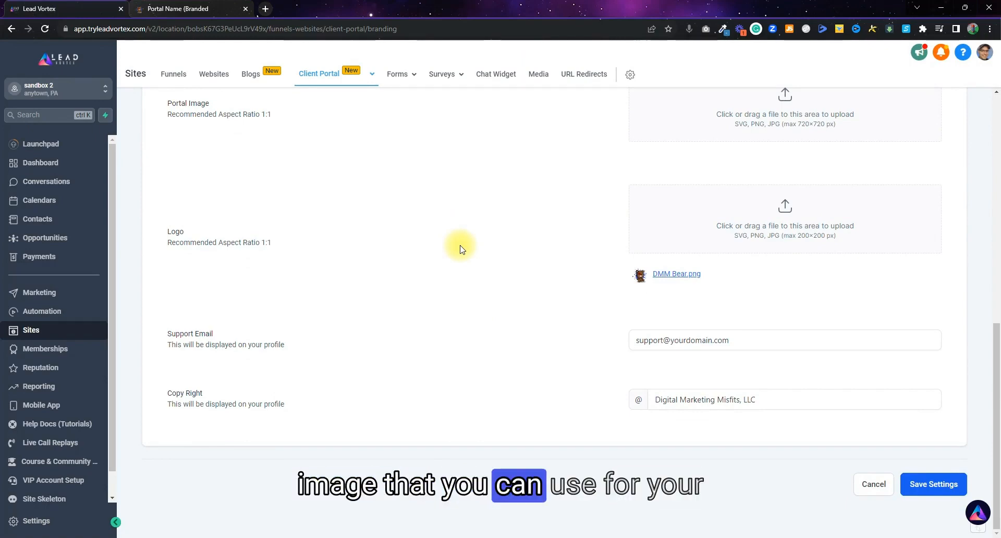
{"action": "scroll", "coordinate": [460, 249], "scroll_direction": "up", "scroll_amount": 10}
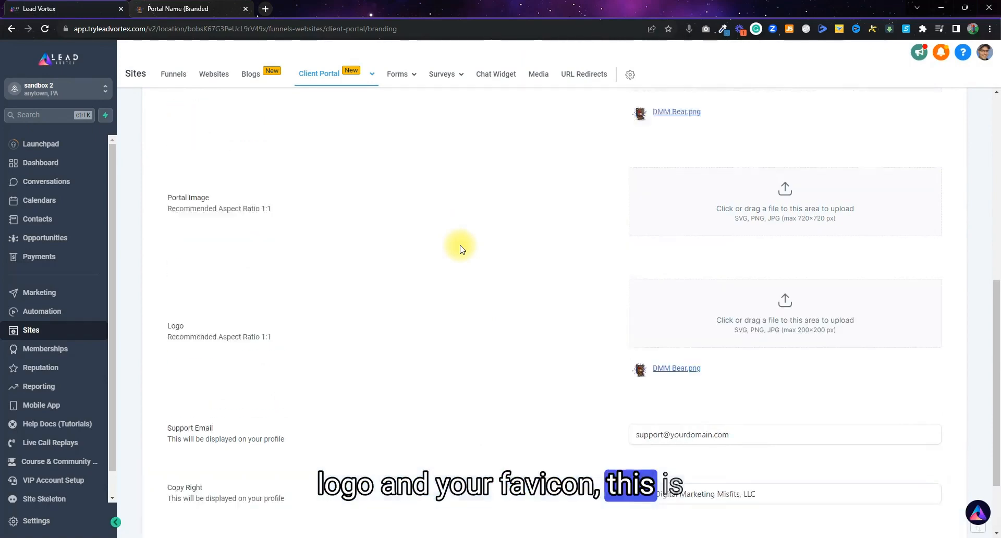